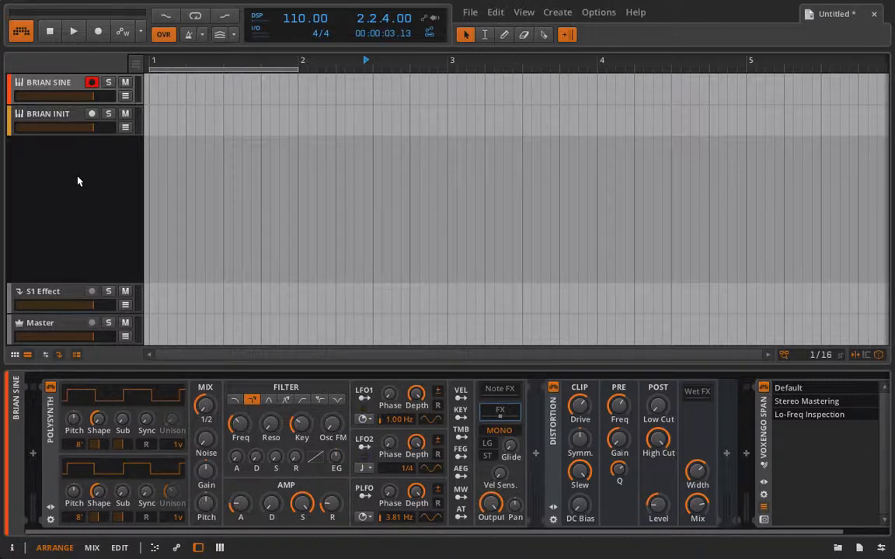
Delete the Distortion device from the BRIAN SINE device chain
left_click(57, 160)
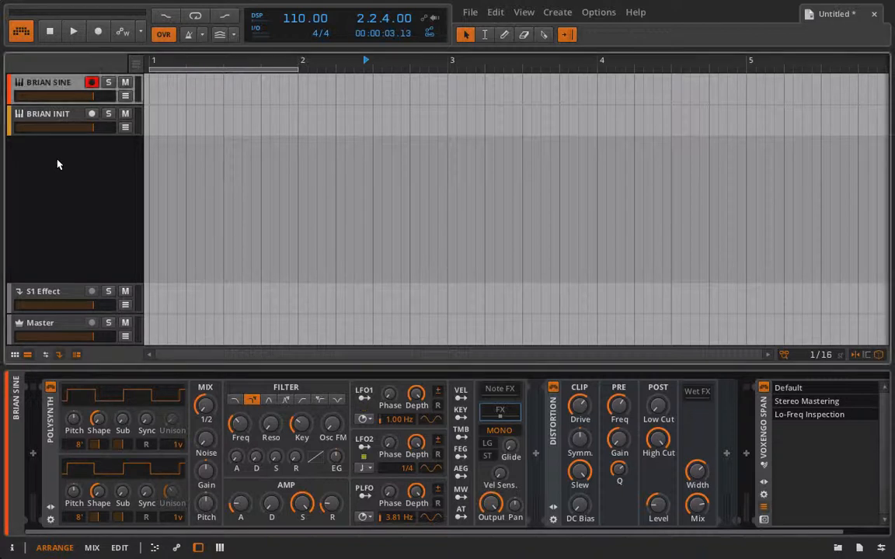
left_click(550, 395)
key("Delete")
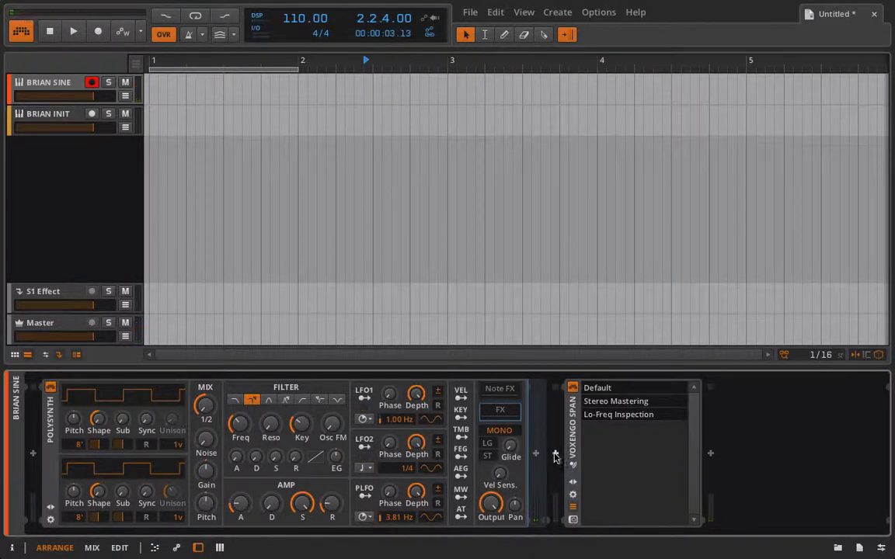
left_click(573, 507)
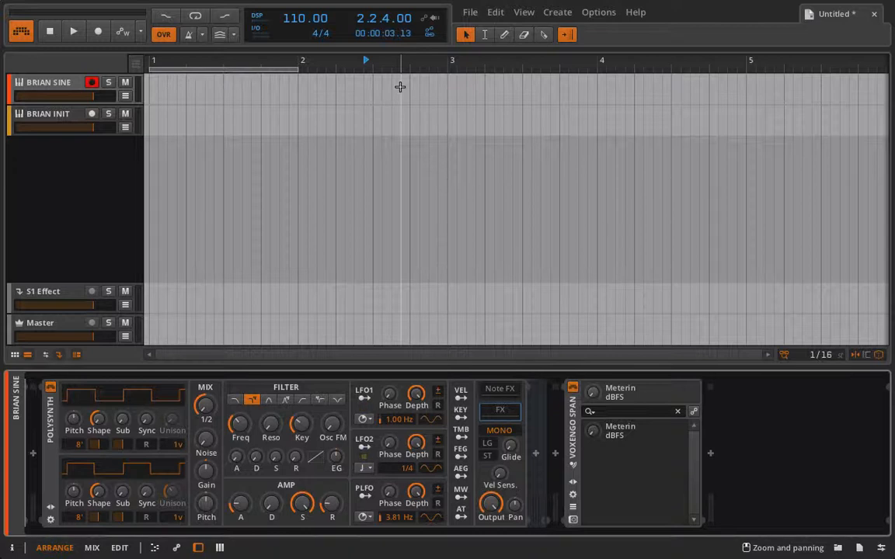
Switch to the browser to view the amplifier photos in the open tabs, then return to Bitwig Studio
mouse_move(501, 4)
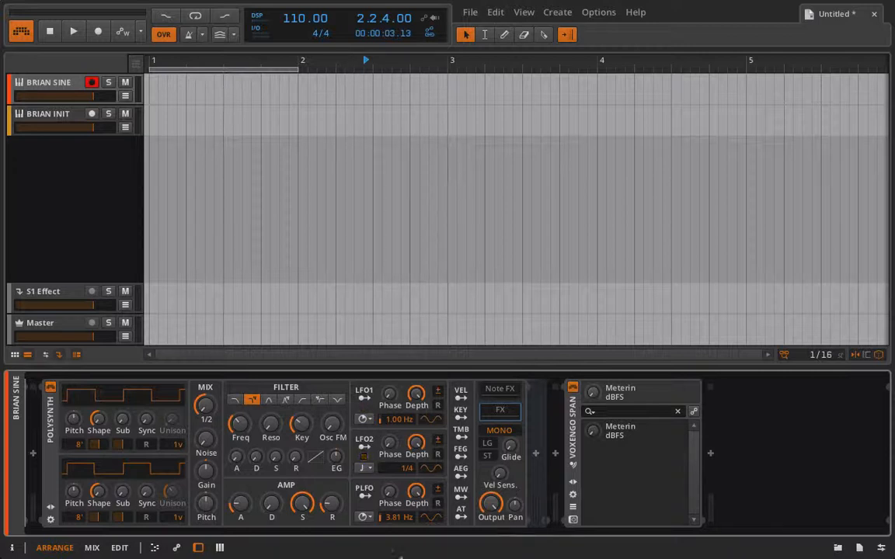
mouse_move(401, 556)
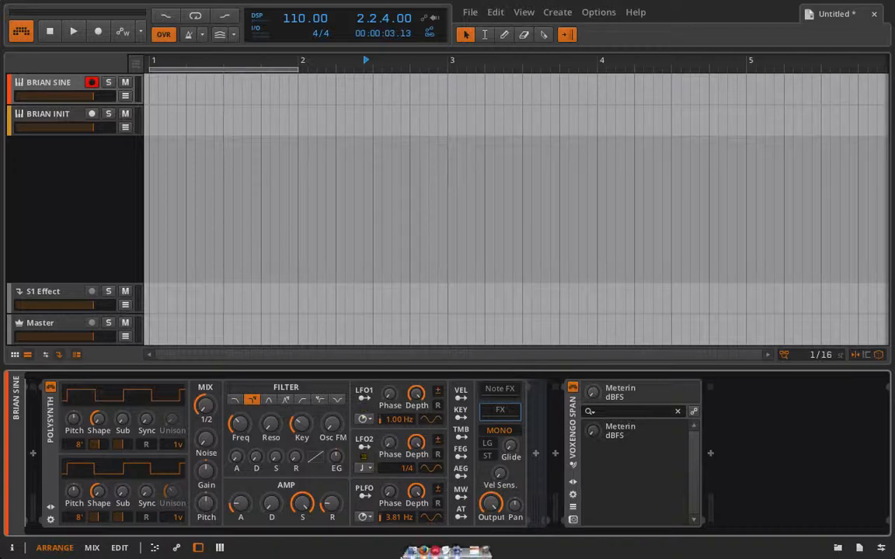
left_click(427, 554)
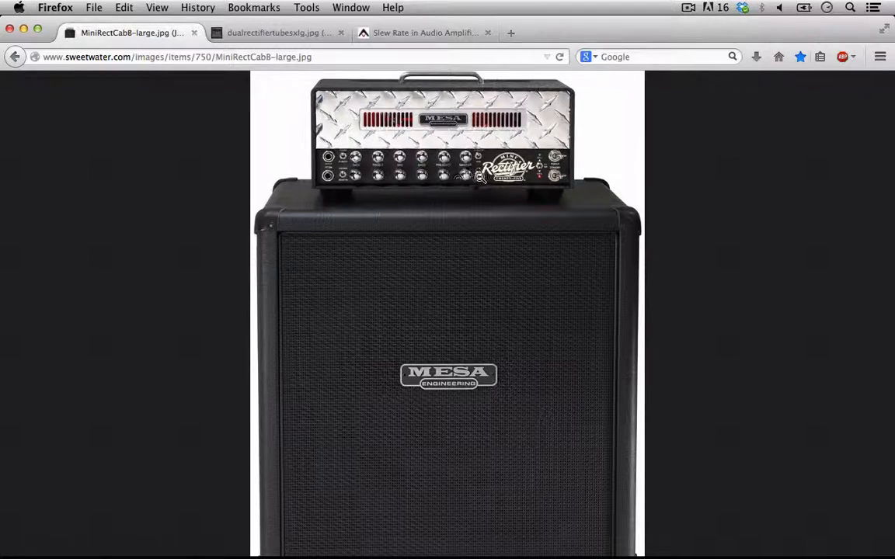
left_click(281, 37)
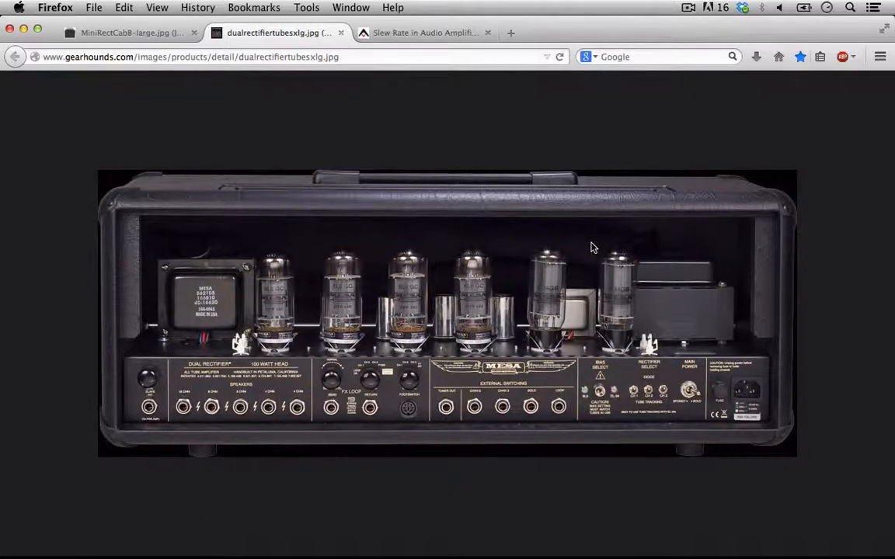
mouse_move(432, 553)
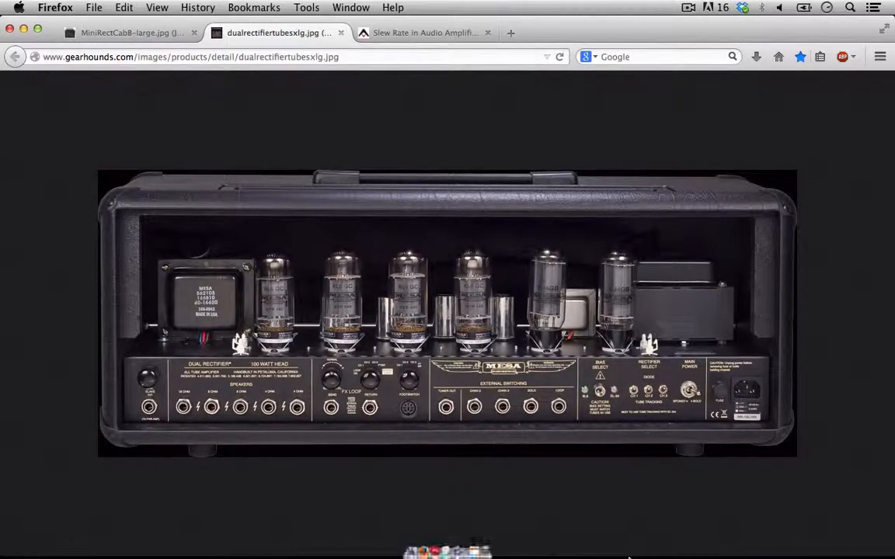
left_click(436, 552)
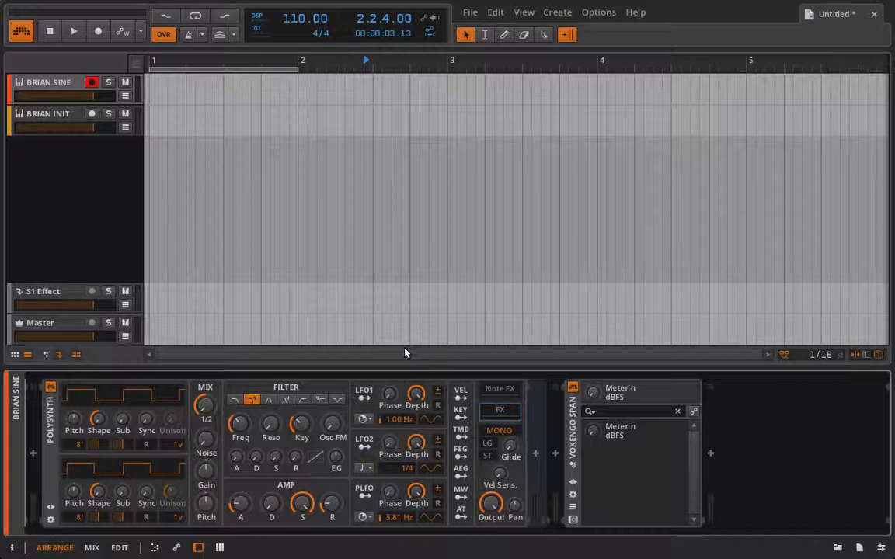
Insert a Distortion device between the Polysynth and Voxengo SPAN, and nudge its Slew and DC Bias knobs
left_click(535, 452)
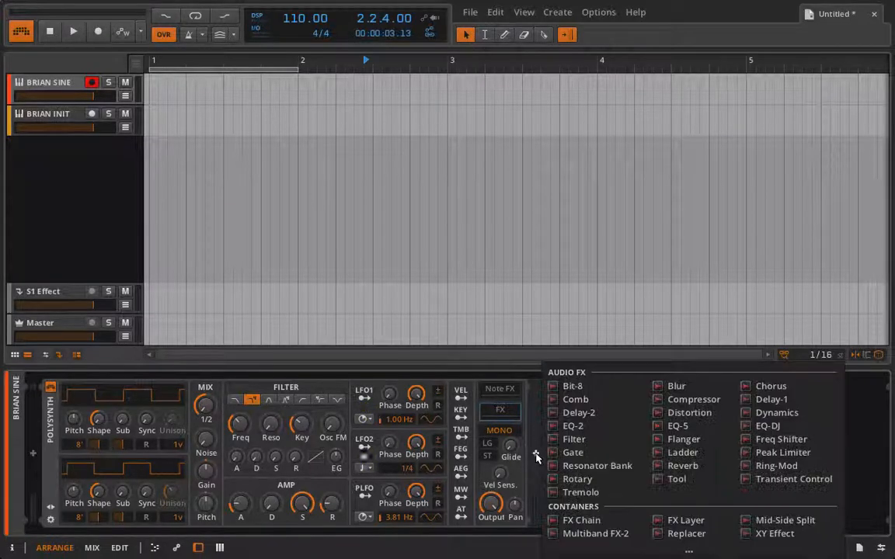
left_click(688, 412)
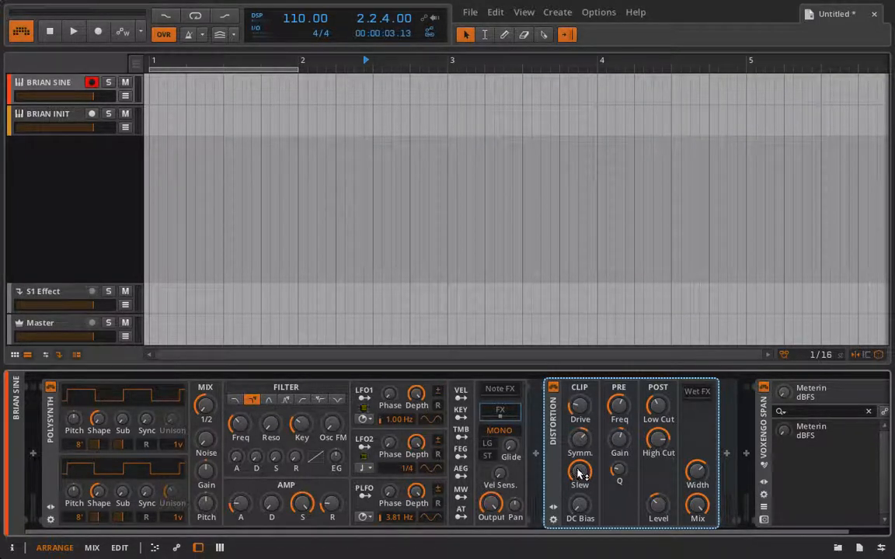
left_click_drag(578, 470, 578, 473)
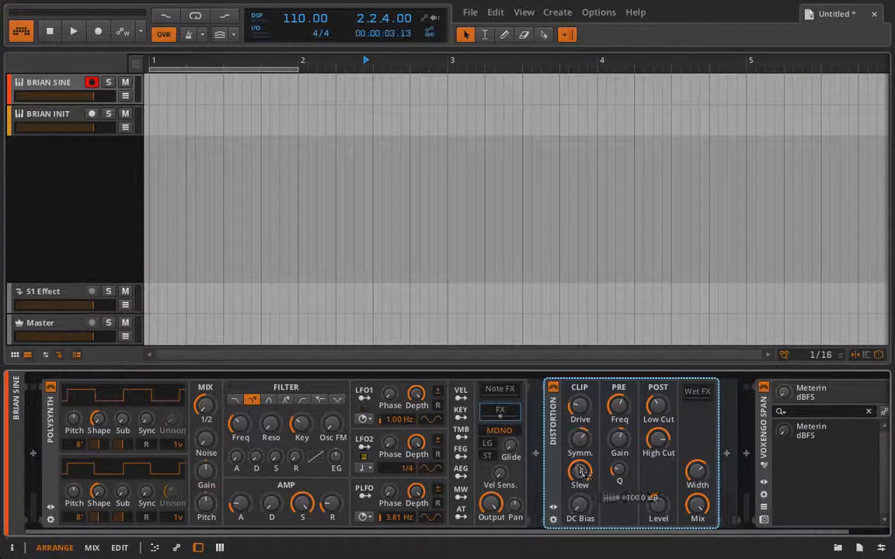
mouse_move(580, 509)
left_mouse_down()
mouse_move(580, 501)
mouse_move(580, 510)
left_mouse_up()
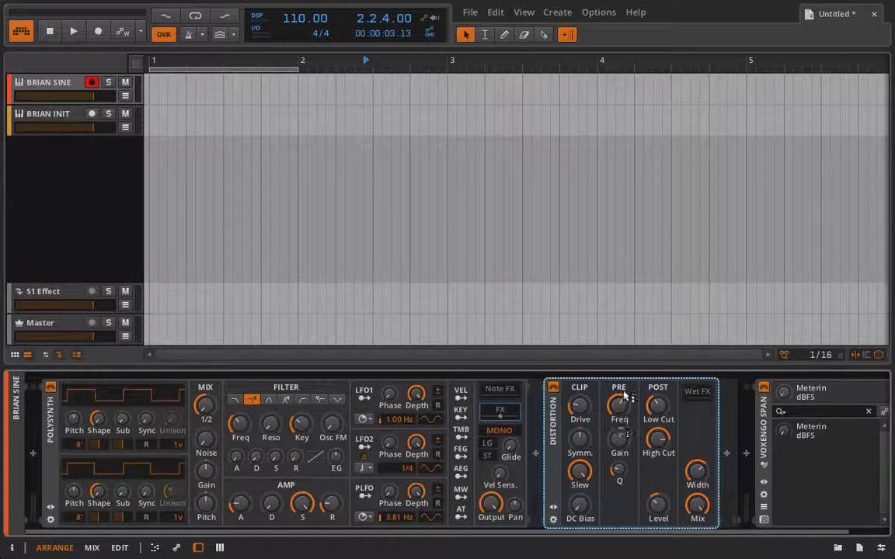
Adjust the Distortion's Pre Freq and Q knobs and turn down its Width
left_click_drag(617, 404, 621, 422)
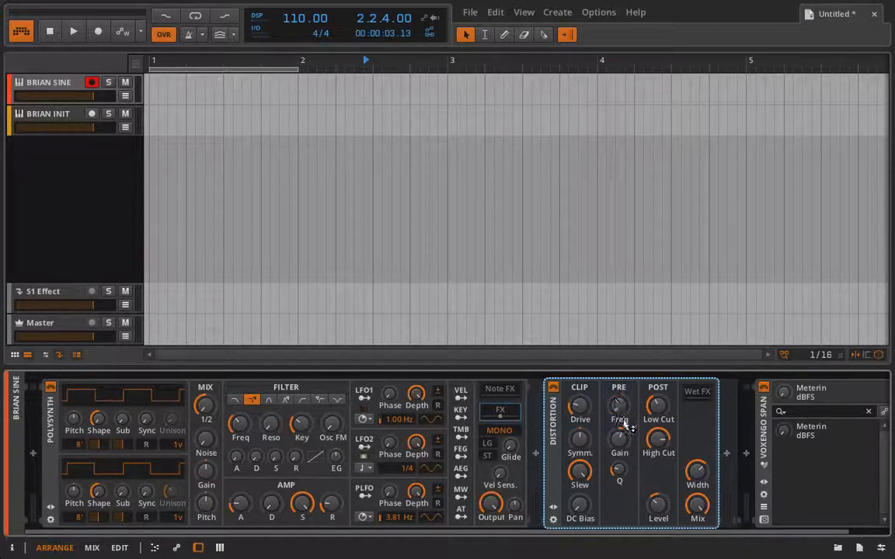
left_click_drag(619, 468, 621, 472)
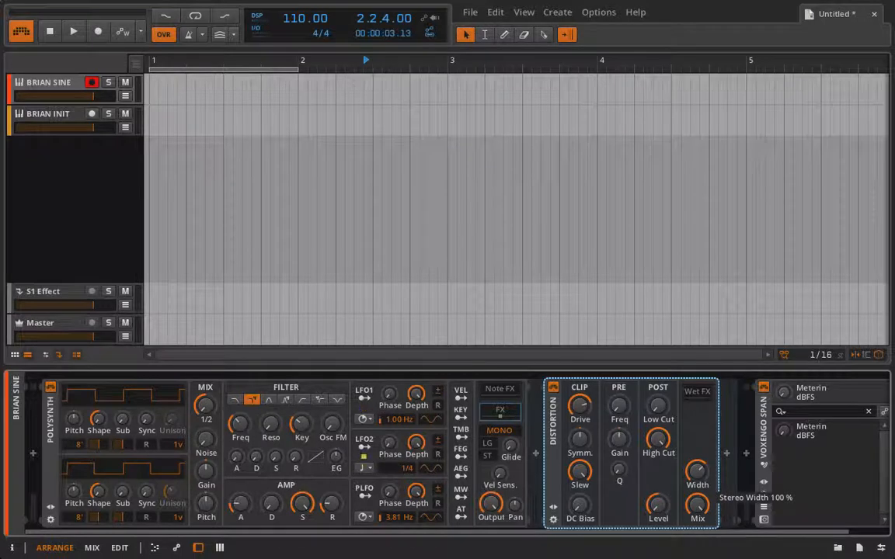
left_click_drag(696, 470, 695, 503)
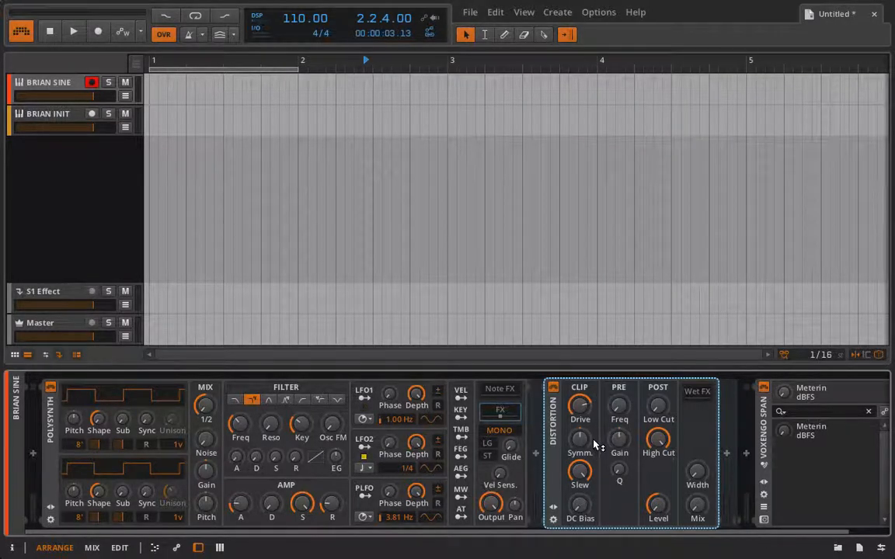
Open the Voxengo SPAN analyzer window and move it aside to keep the devices visible
left_click(765, 520)
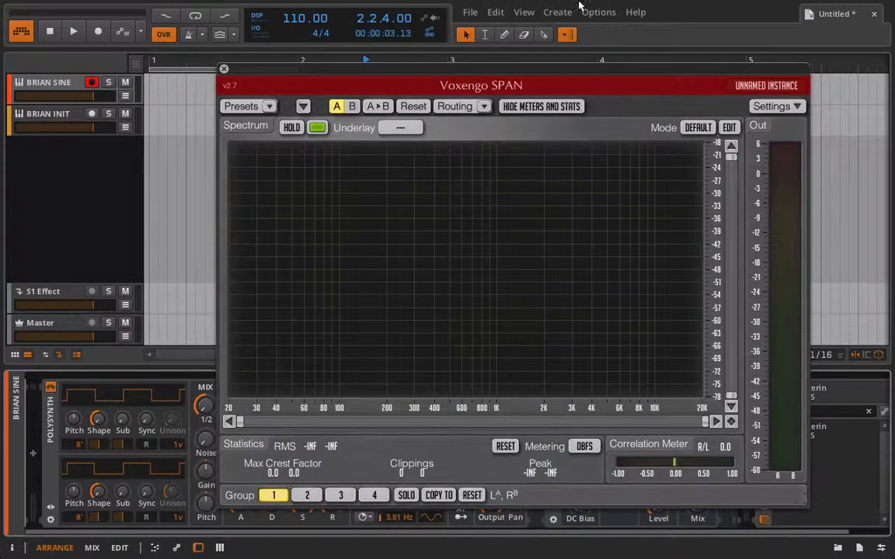
left_click_drag(489, 60, 276, 37)
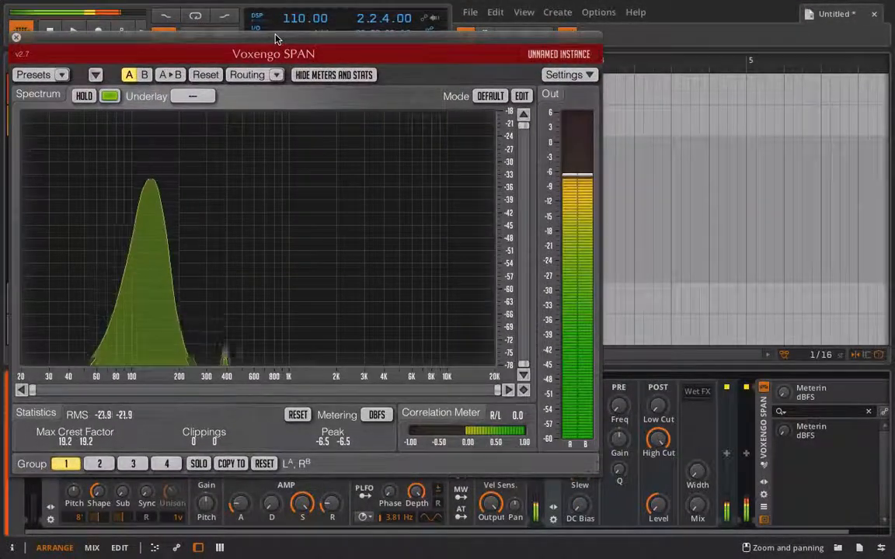
left_click_drag(340, 39, 285, 27)
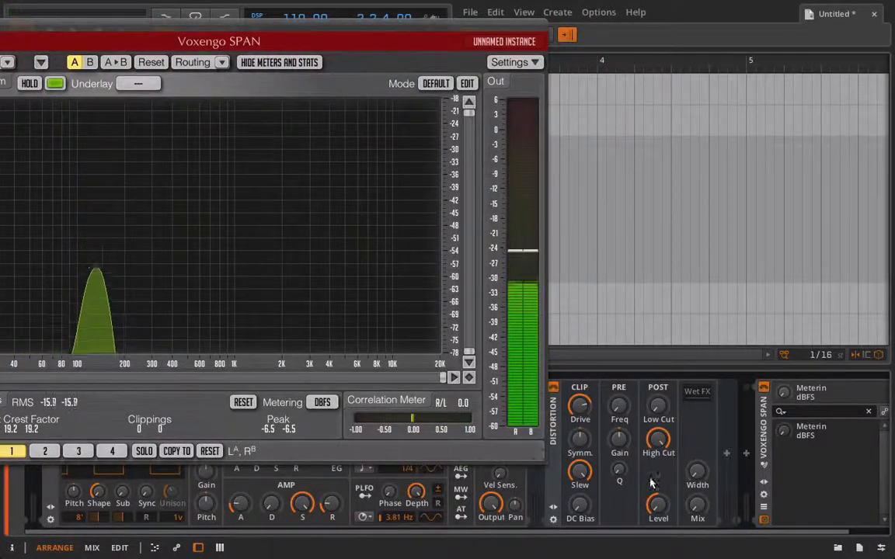
Raise the Distortion's Mix knob to blend in the distorted signal
left_click_drag(695, 506, 696, 477)
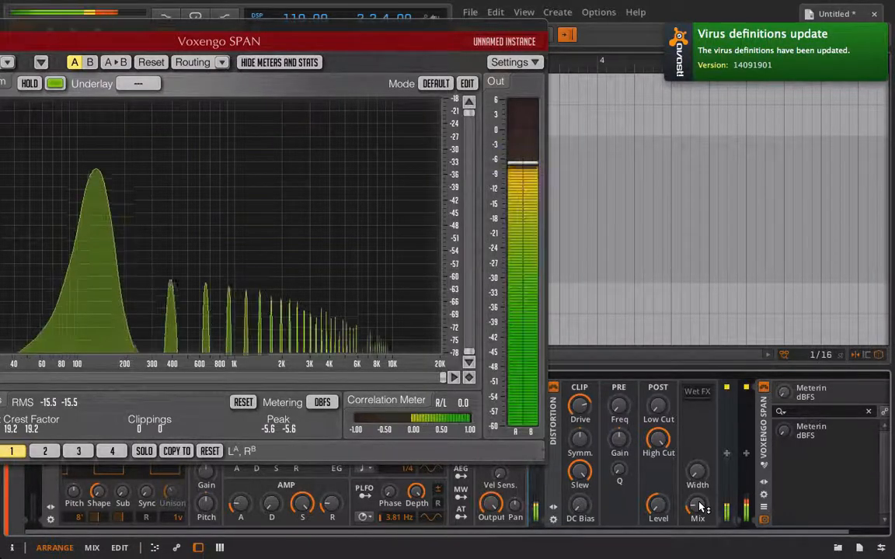
left_click_drag(699, 506, 698, 511)
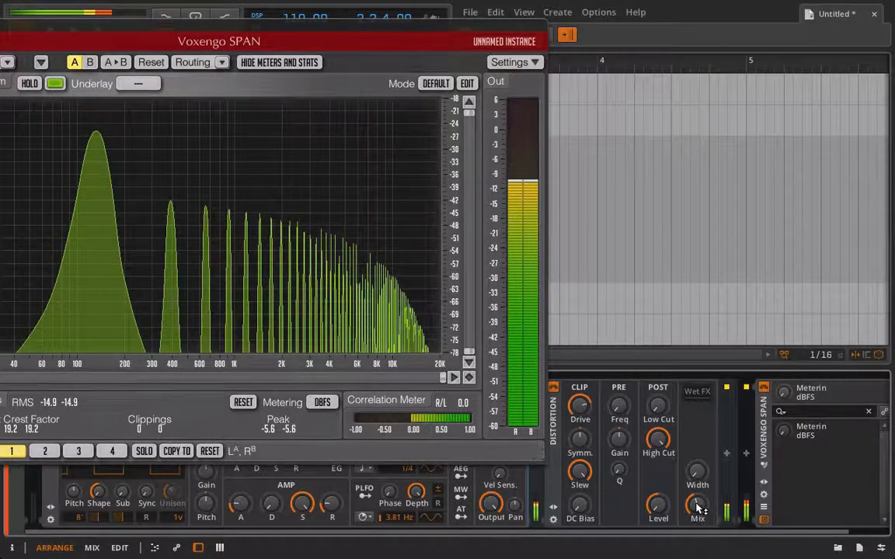
mouse_move(698, 509)
left_mouse_down()
mouse_move(699, 458)
mouse_move(697, 504)
mouse_move(697, 494)
left_mouse_up()
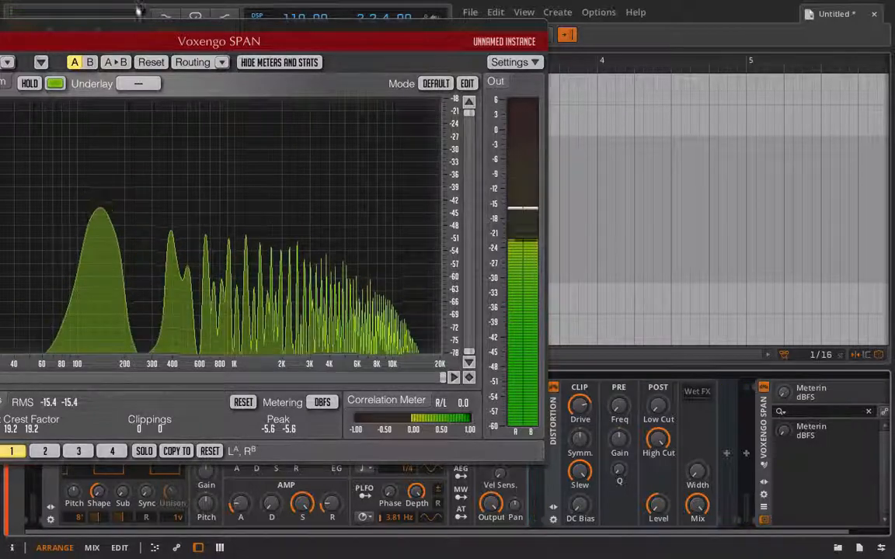
Move the SPAN analyzer window back and close it
left_click_drag(120, 27, 338, 97)
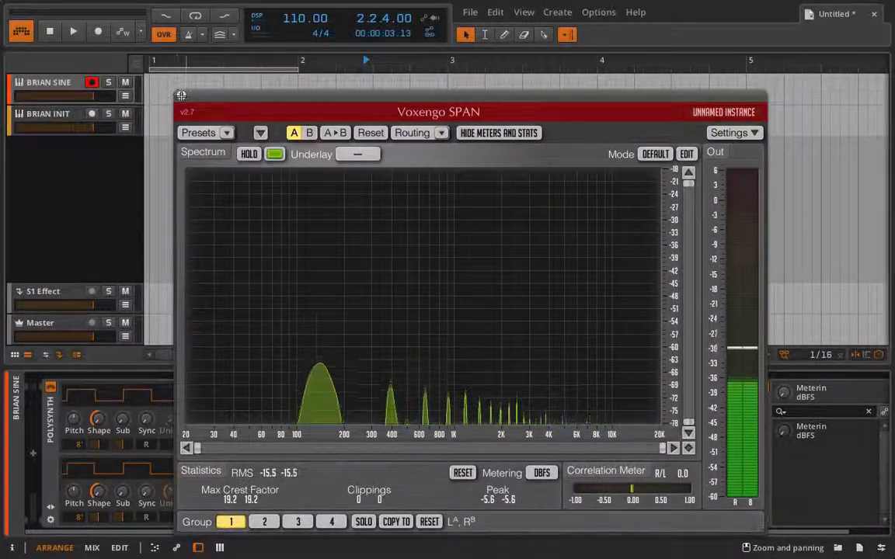
left_click(180, 95)
Record-arm the BRIAN INIT track to compare, then re-arm and select BRIAN SINE
left_click(70, 117)
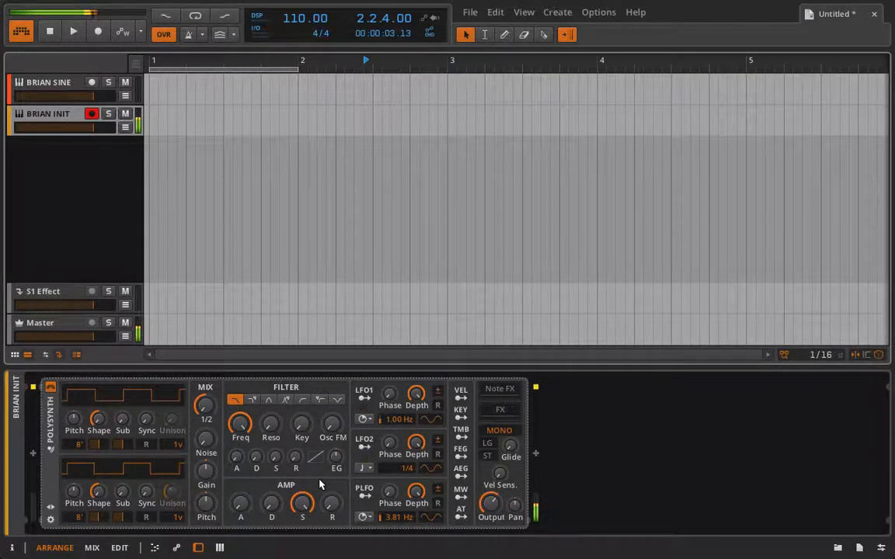
left_click(90, 83)
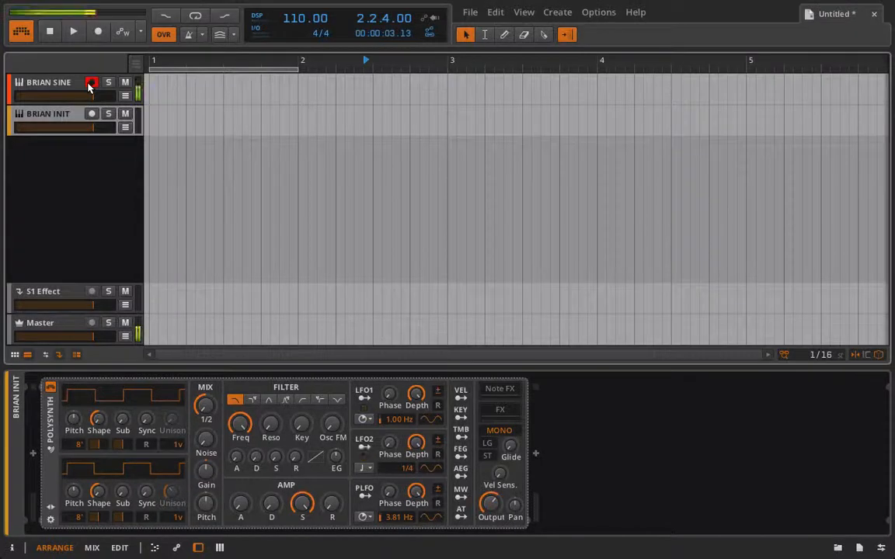
left_click(66, 87)
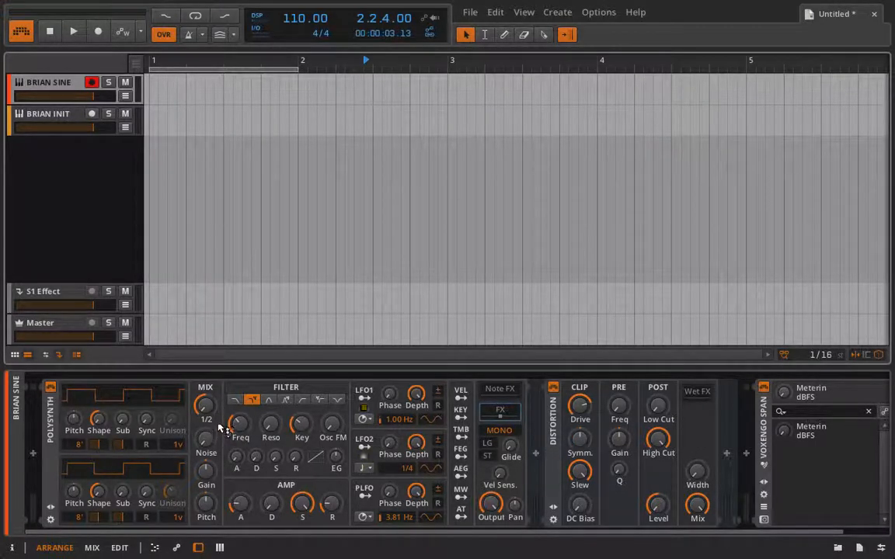
Lower the Polysynth's filter frequency on the BRIAN SINE track
left_click(558, 452)
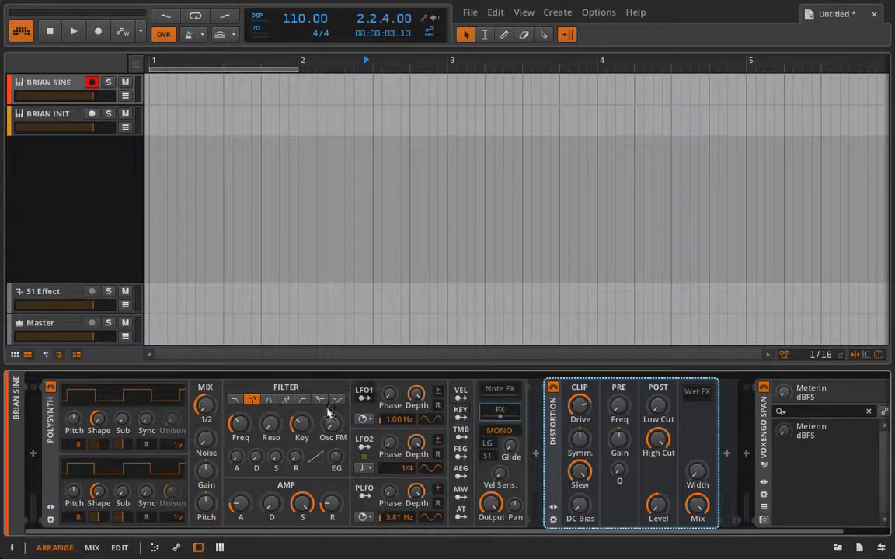
left_click(241, 427)
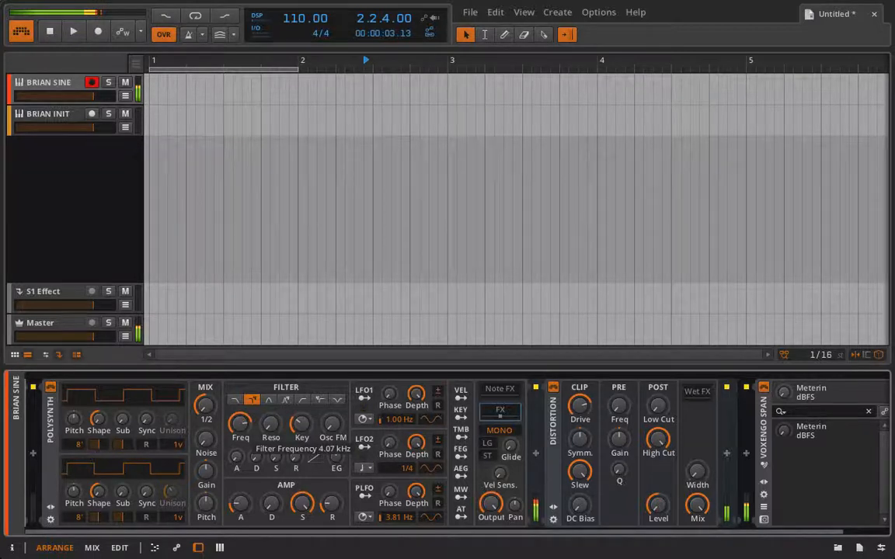
left_click_drag(239, 426, 240, 456)
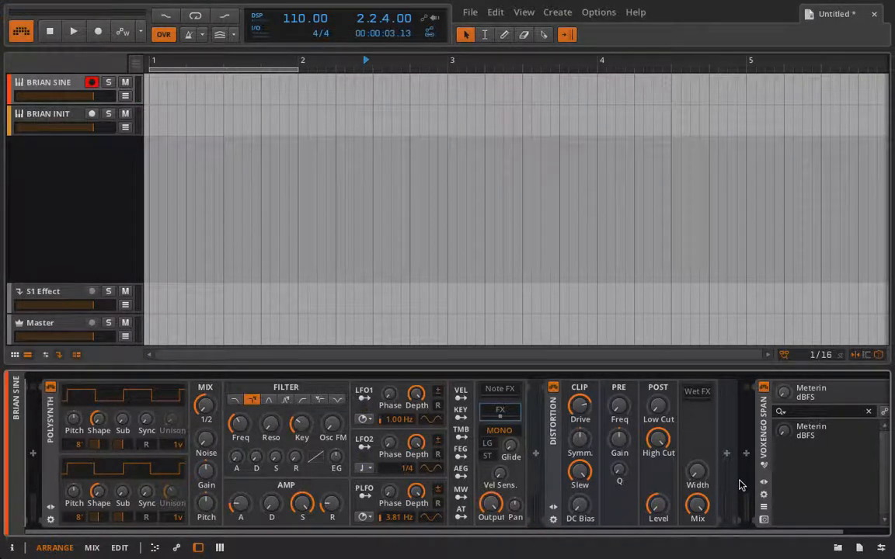
Reopen the Voxengo SPAN analyzer window and move it aside
left_click(763, 520)
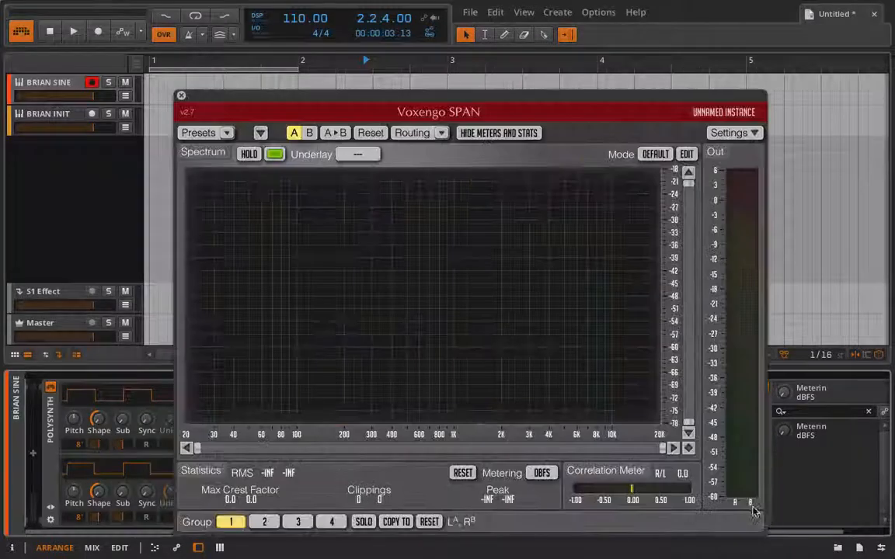
left_click_drag(523, 93, 351, 4)
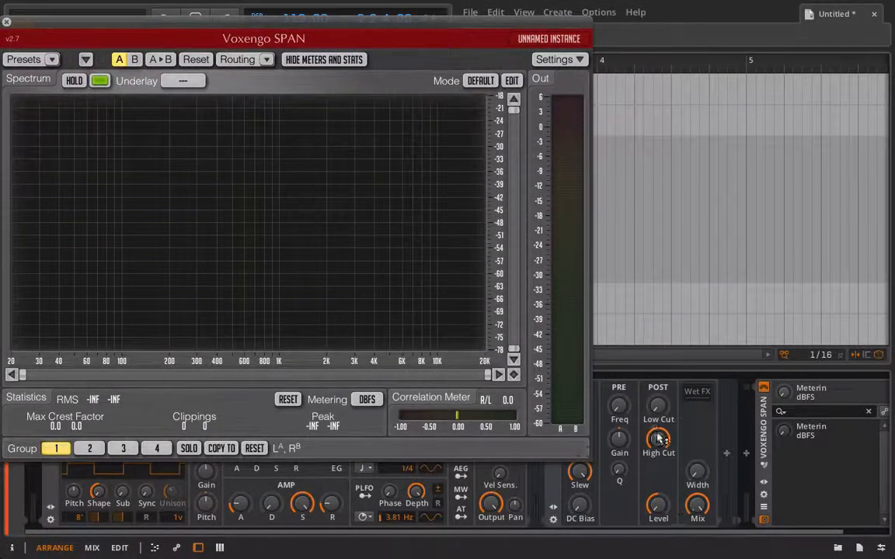
left_click_drag(318, 27, 281, 21)
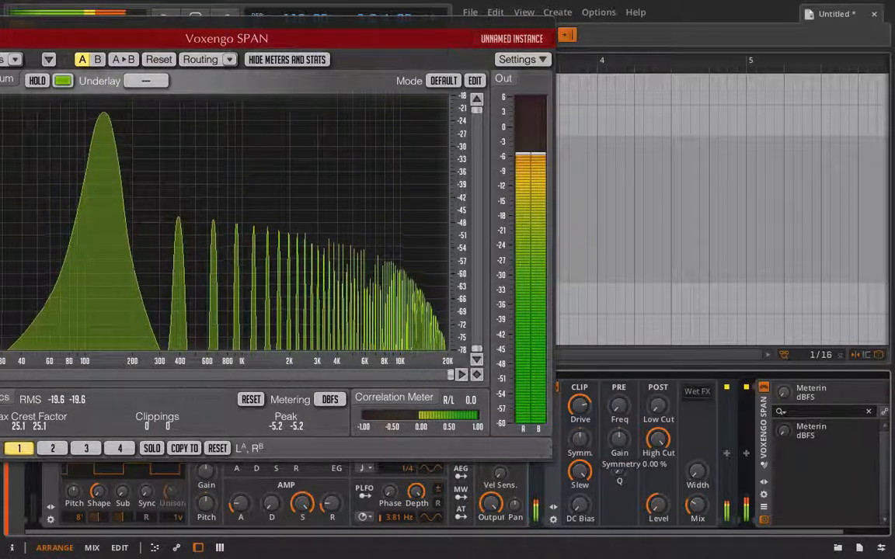
Turn up the Distortion's Slew and Symmetry knobs and slightly lower the Polysynth Output
left_click_drag(579, 471, 575, 443)
left_click_drag(491, 505, 492, 512)
left_click_drag(575, 446, 576, 442)
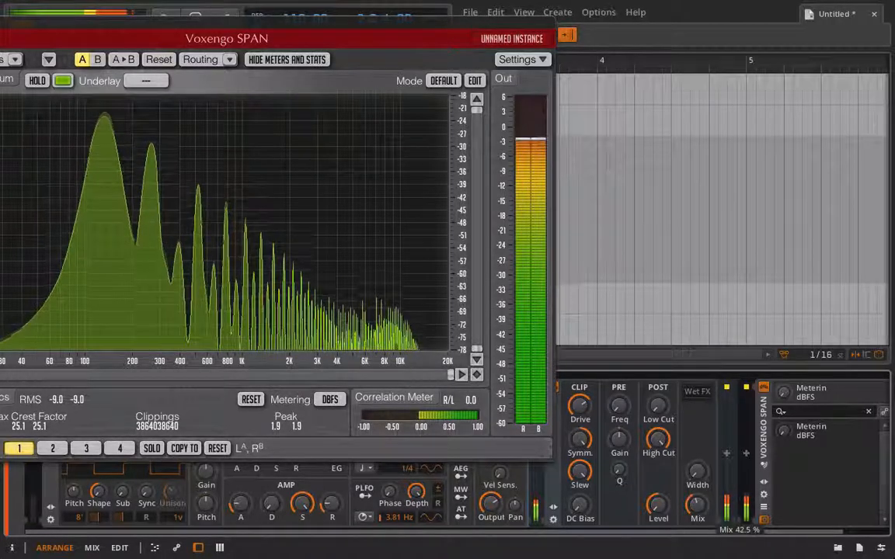
Raise the Distortion's Mix and lower the Polysynth Output level
left_click_drag(698, 506, 697, 502)
left_click_drag(491, 502, 491, 515)
left_click_drag(697, 510, 698, 493)
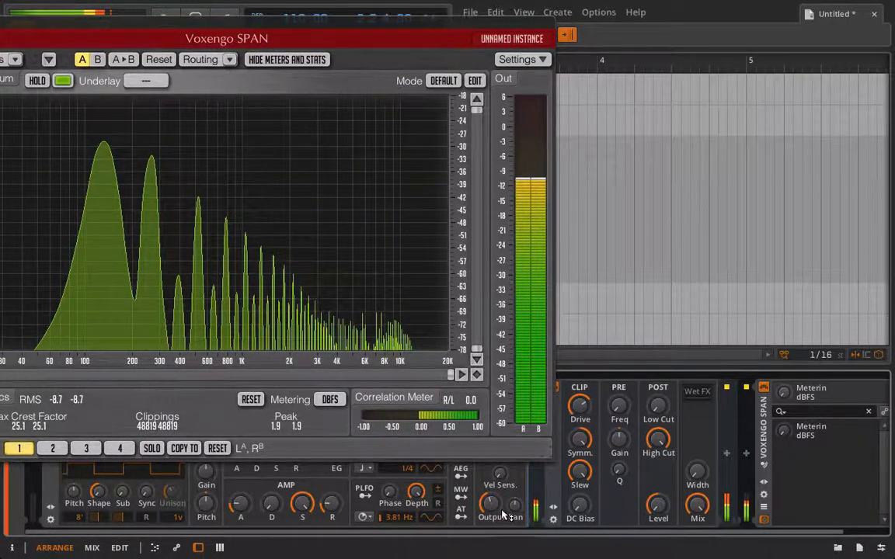
left_click_drag(502, 514, 502, 518)
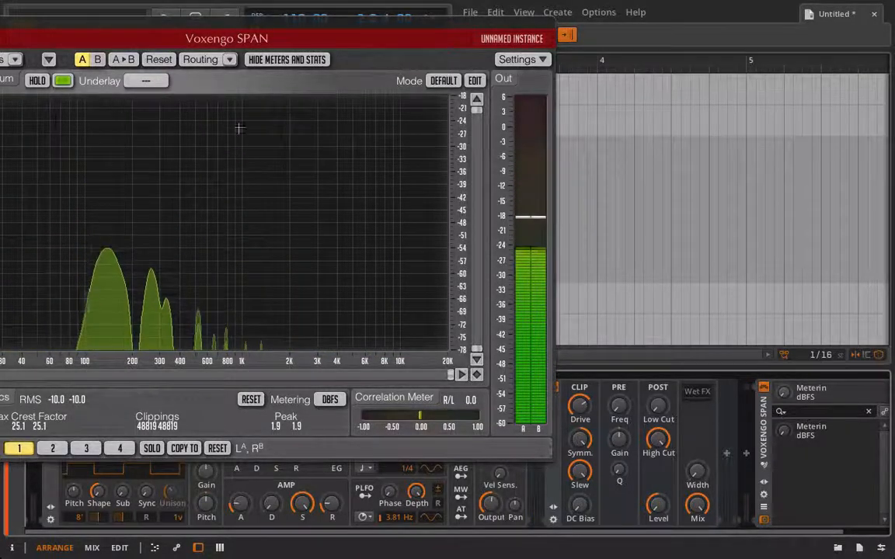
Sweep the Distortion's Symmetry knob while watching the spectrum, then reset it to default and lower it slightly
left_click_drag(577, 438, 577, 439)
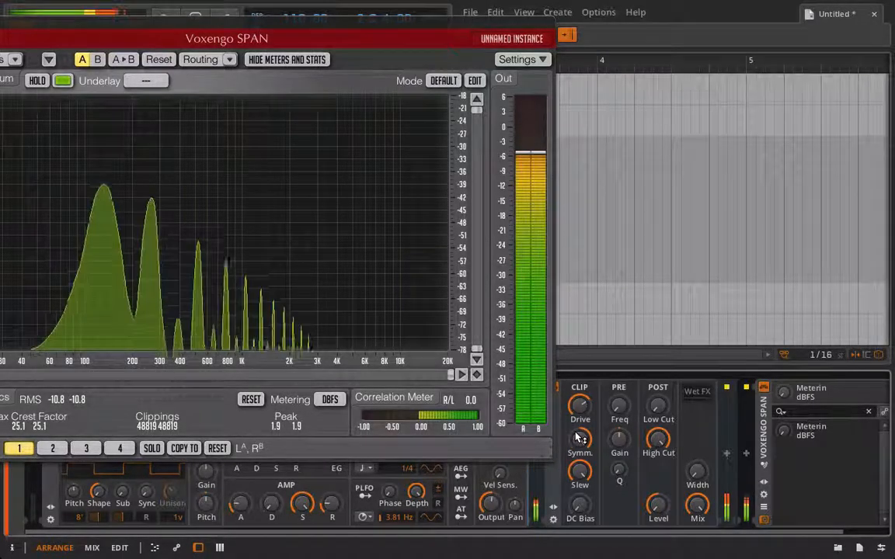
left_click_drag(579, 437, 578, 443)
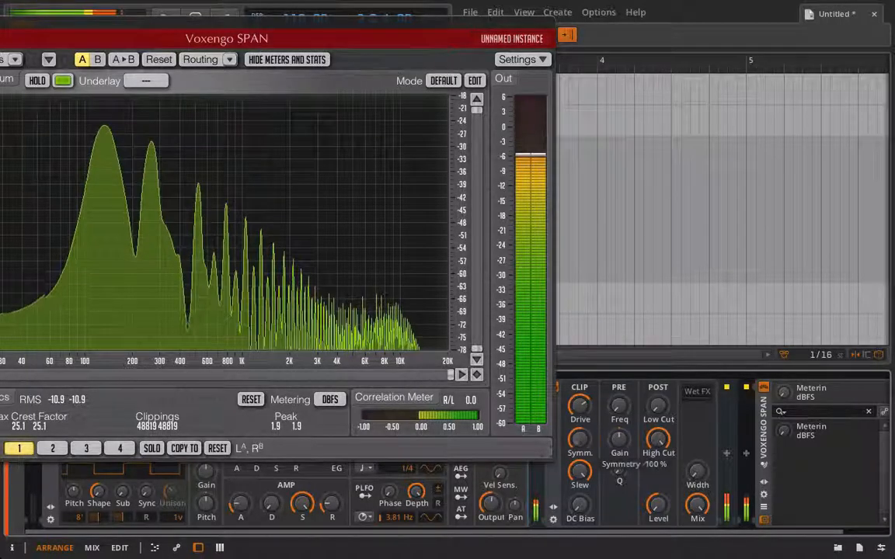
left_click_drag(579, 440, 577, 439)
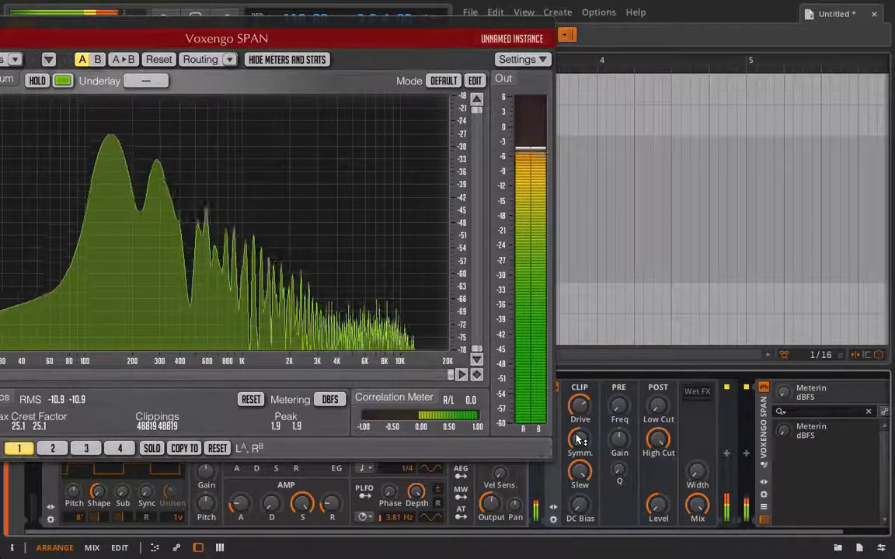
mouse_move(588, 441)
left_mouse_down()
mouse_move(588, 419)
mouse_move(585, 451)
left_mouse_up()
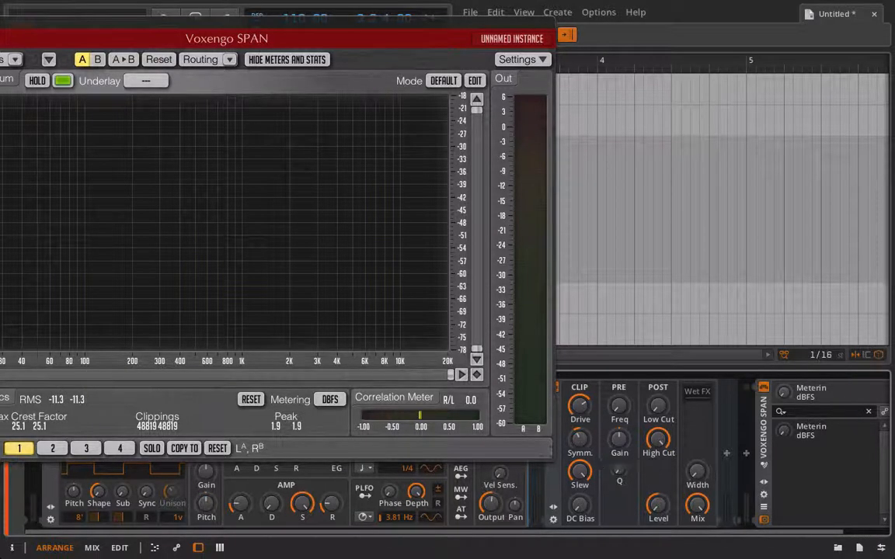
double_click(579, 439)
left_click_drag(579, 440, 580, 449)
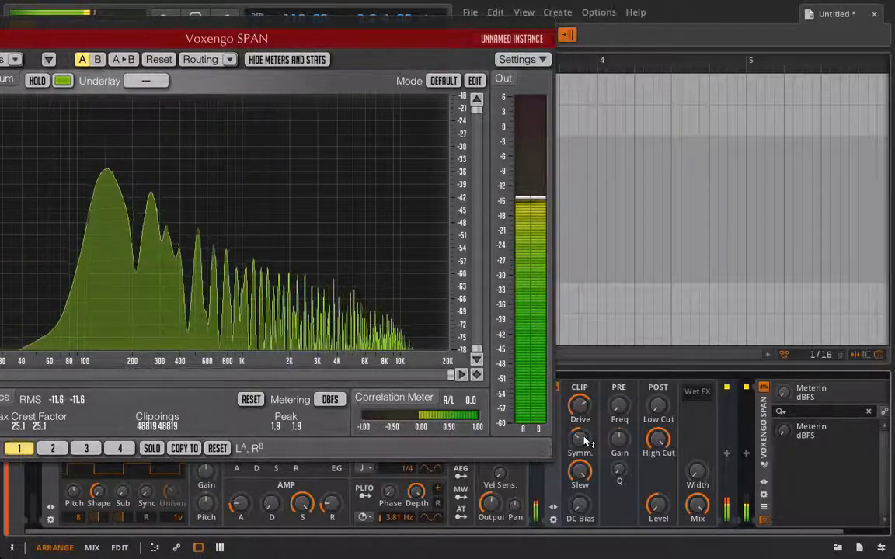
Raise the Distortion's Drive while the analyzer shows the upper harmonics
key("e")
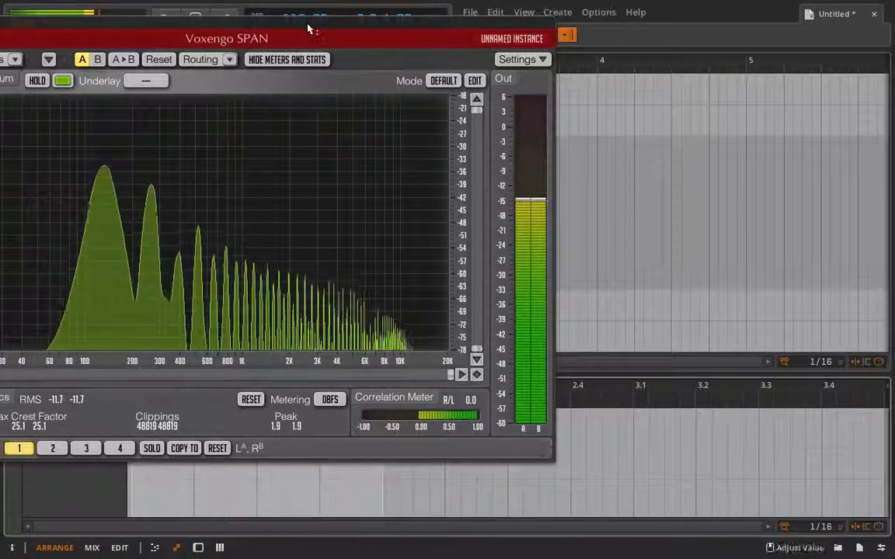
left_click_drag(309, 29, 703, 59)
key("d")
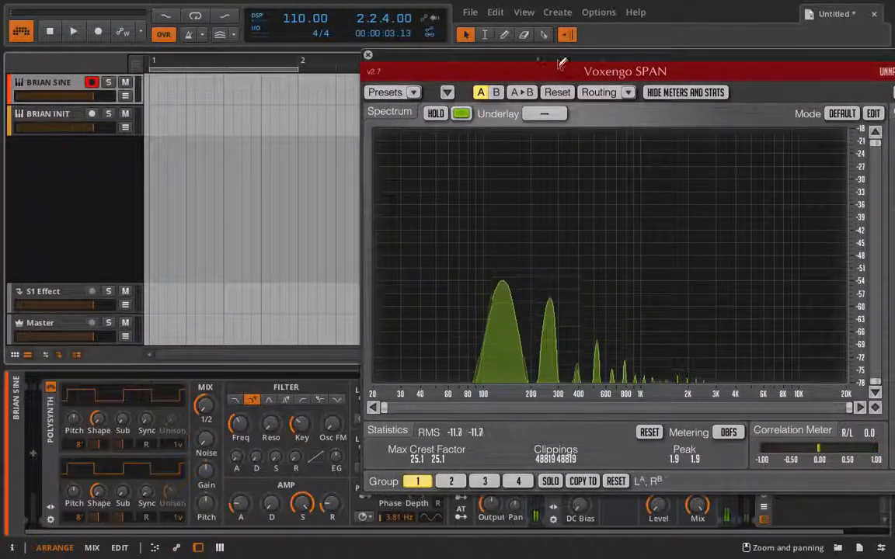
left_click_drag(560, 62, 112, 4)
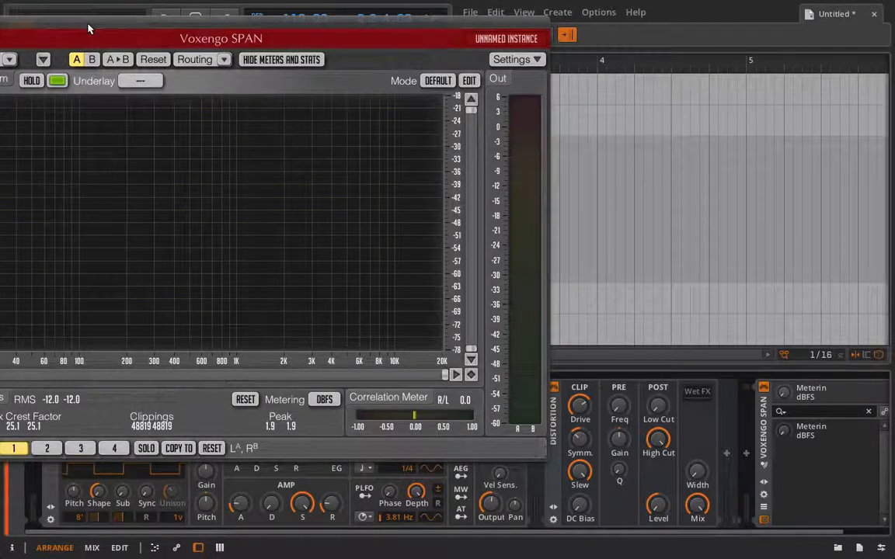
left_click_drag(88, 28, 120, 29)
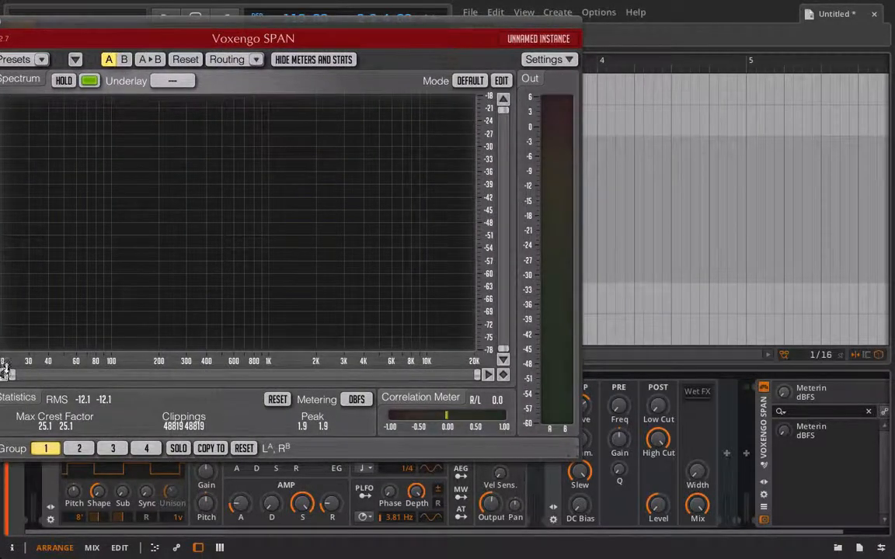
left_click_drag(11, 375, 193, 378)
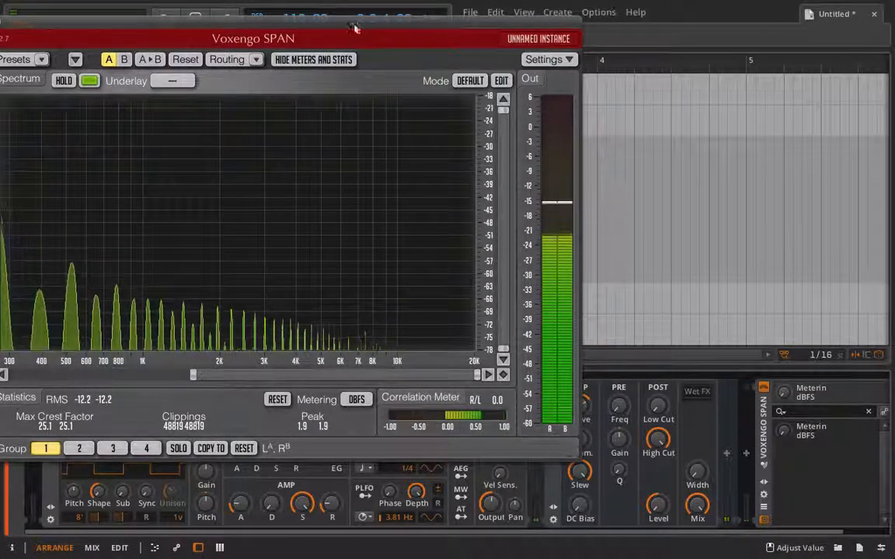
left_click_drag(355, 27, 271, 26)
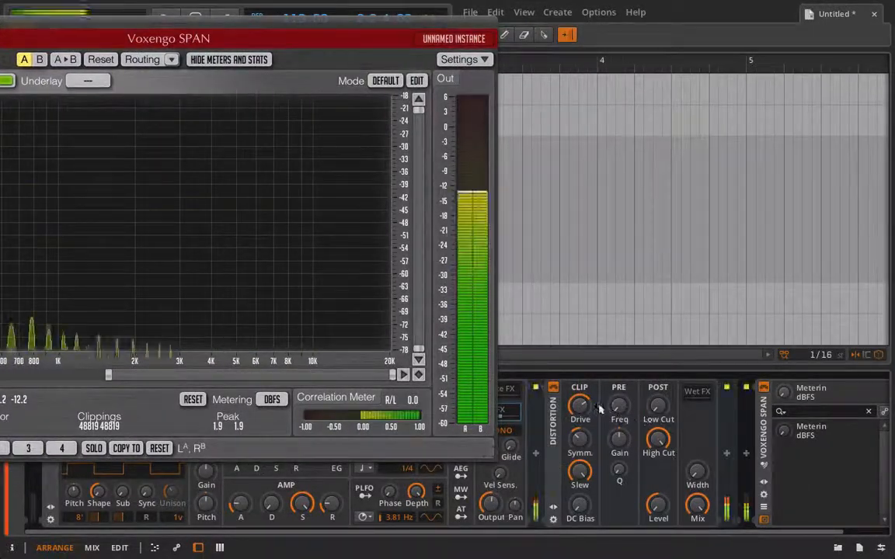
left_click_drag(579, 405, 579, 389)
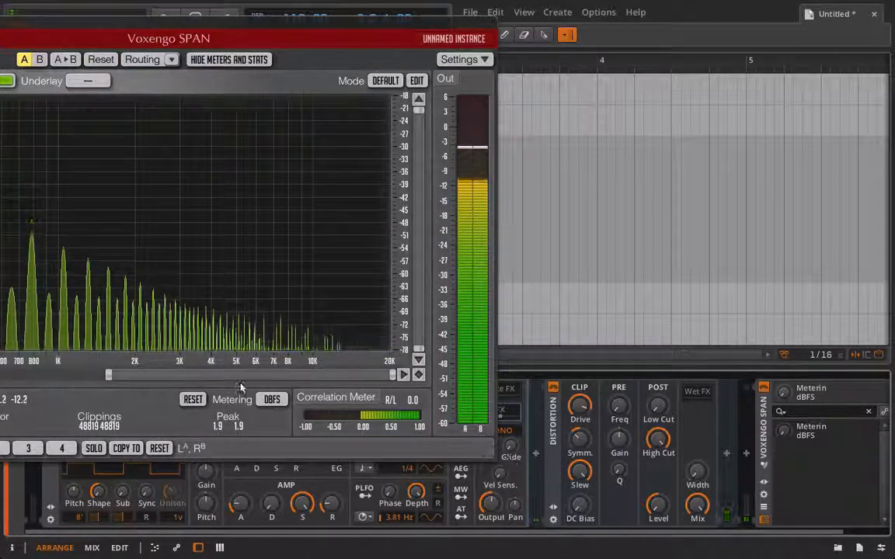
Lower the Distortion's Slew and fine-tune it while comparing the harmonic spectrum
left_click_drag(108, 376, 192, 375)
left_click_drag(578, 470, 578, 481)
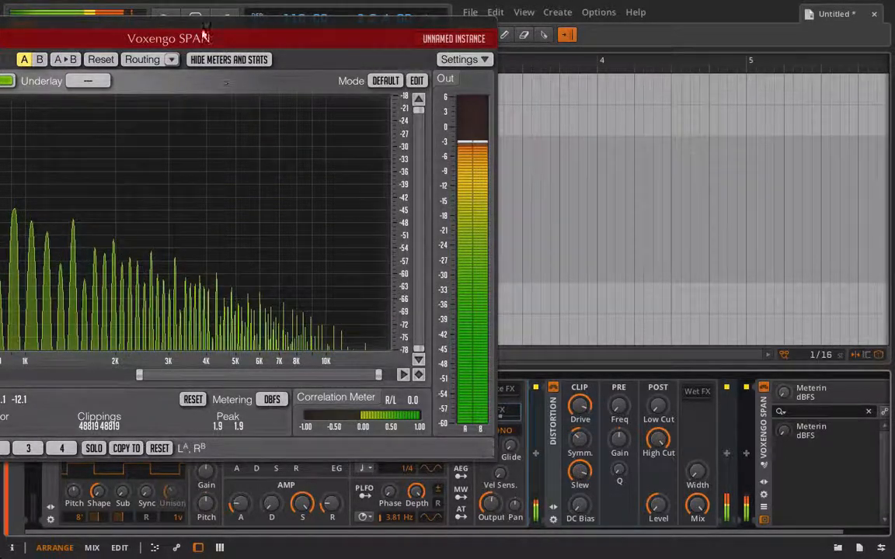
left_click_drag(198, 24, 306, 24)
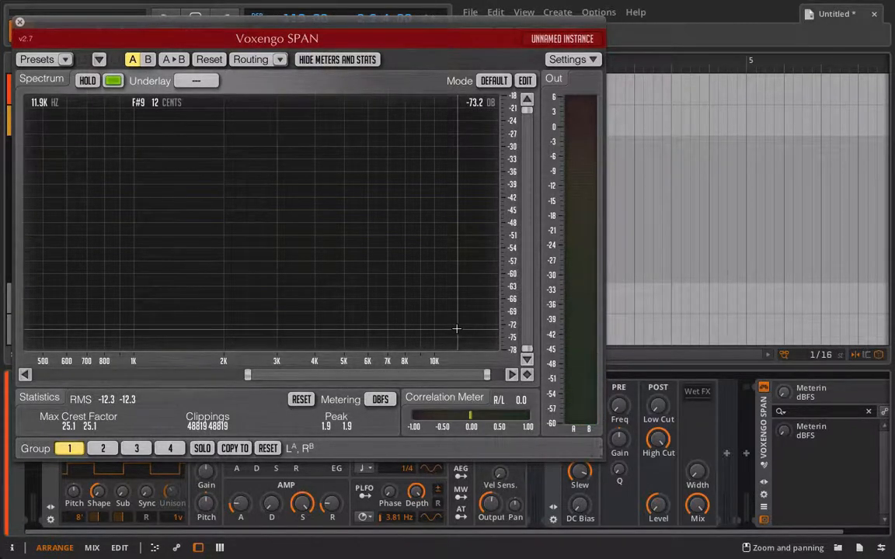
left_click_drag(585, 474, 584, 478)
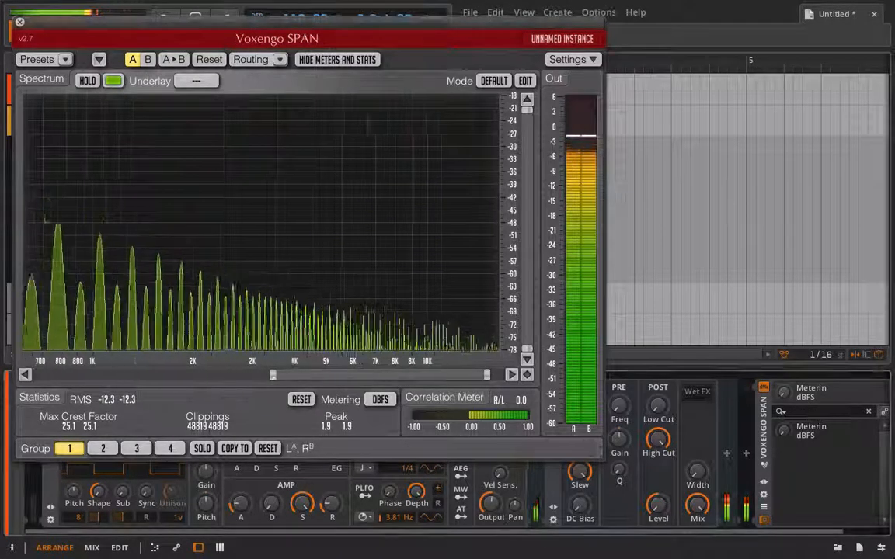
left_click_drag(247, 375, 327, 374)
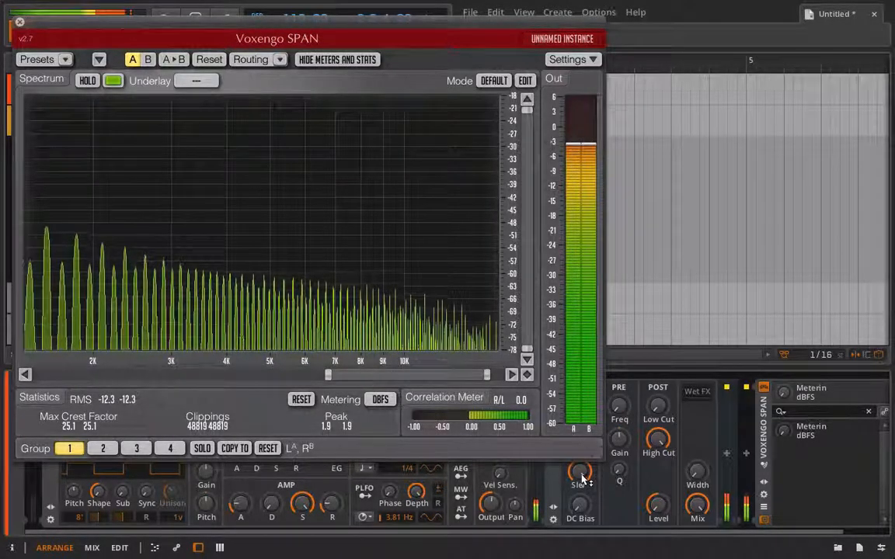
left_click_drag(579, 473, 579, 468)
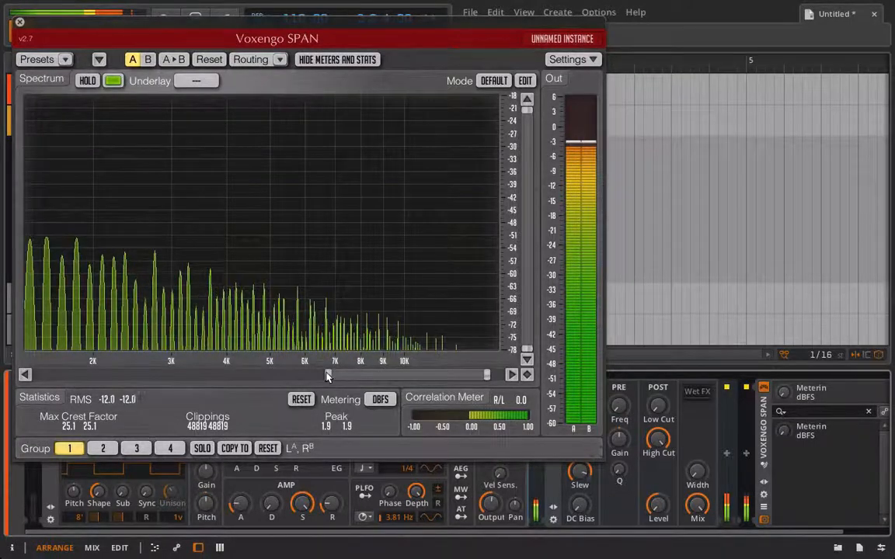
left_click_drag(328, 376, 88, 375)
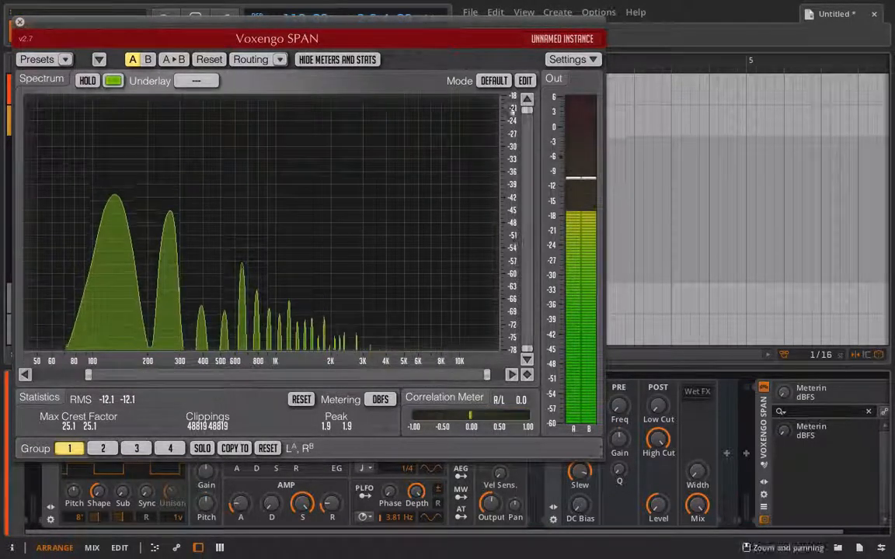
Set the LFO1 modulation amount on the Distortion's Slew to +2.60
left_click_drag(464, 34, 433, 33)
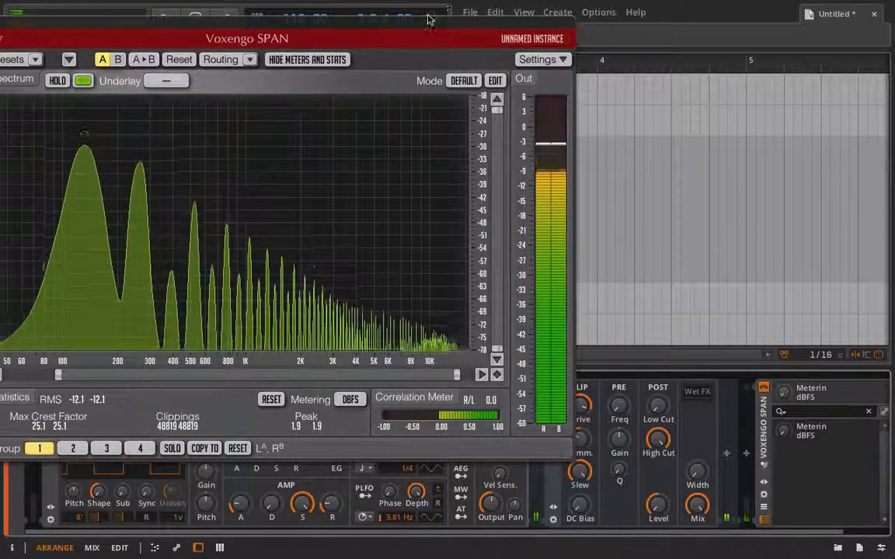
left_click_drag(427, 23, 176, 24)
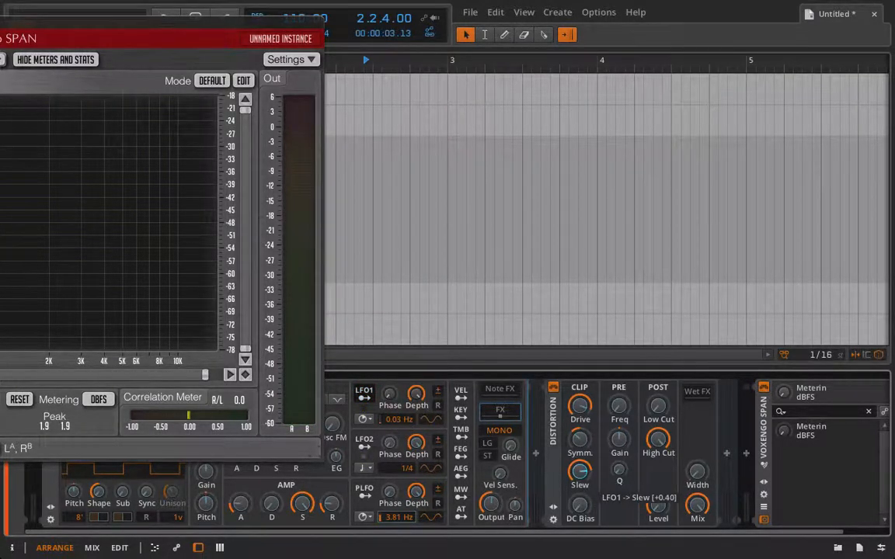
left_click_drag(580, 472, 579, 466)
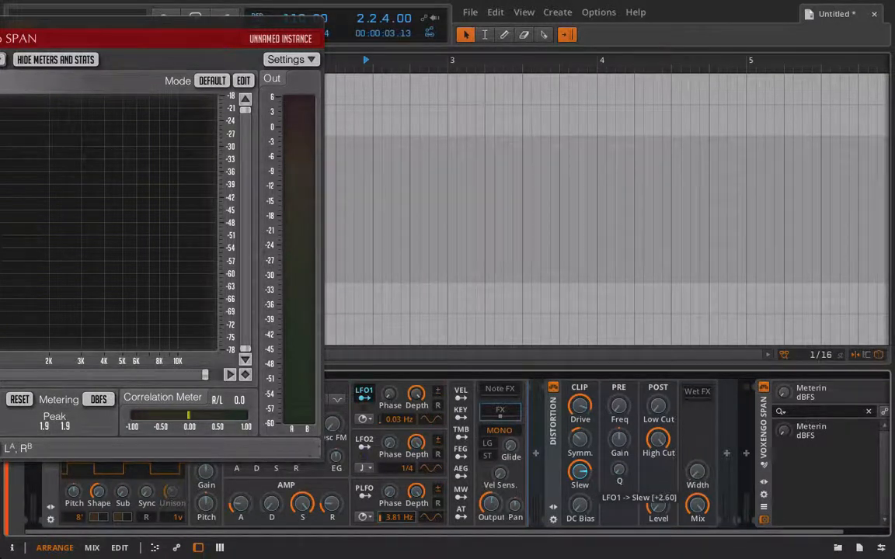
Adjust LFO1's rate, settling on about 0.28 Hz
left_click(371, 399)
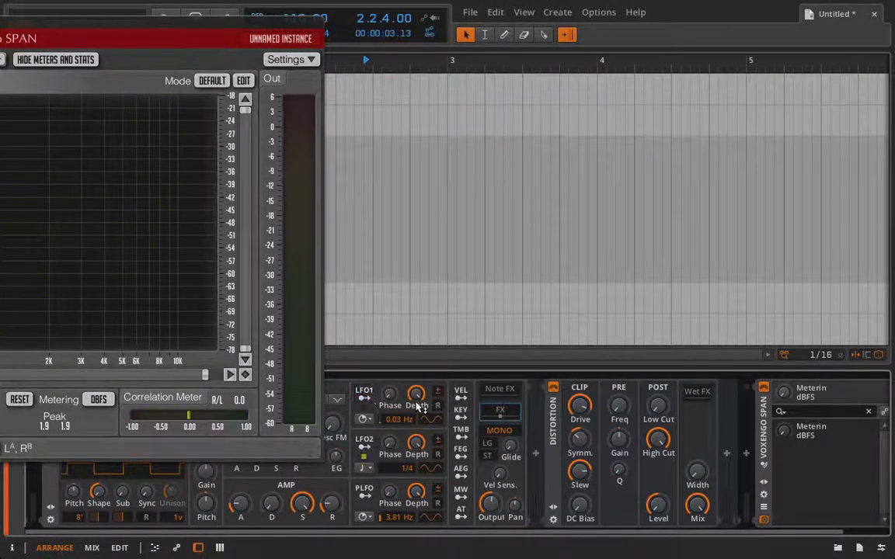
left_click_drag(413, 417, 413, 371)
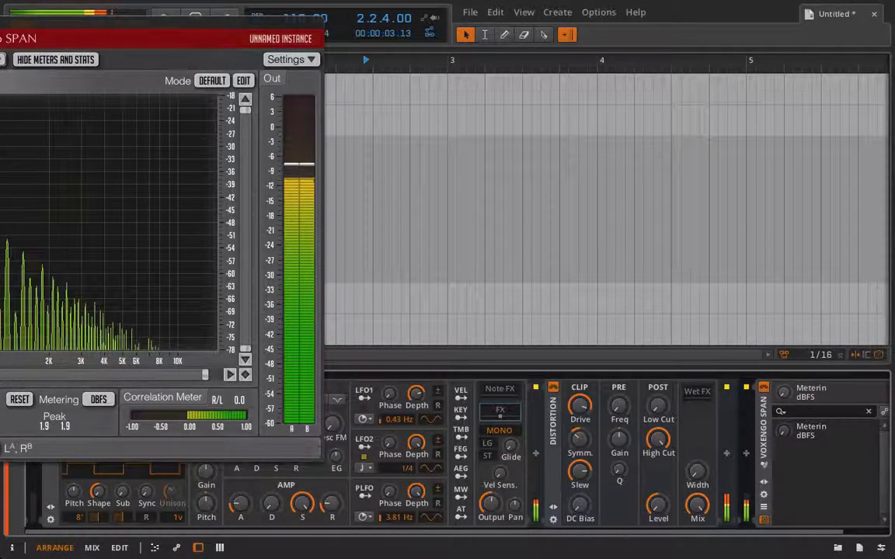
left_click_drag(412, 372, 412, 374)
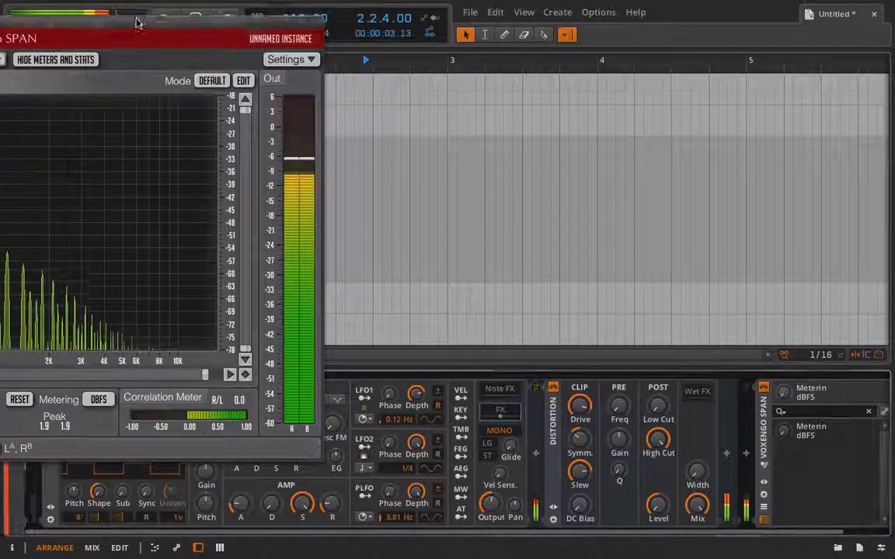
left_click_drag(136, 22, 380, 21)
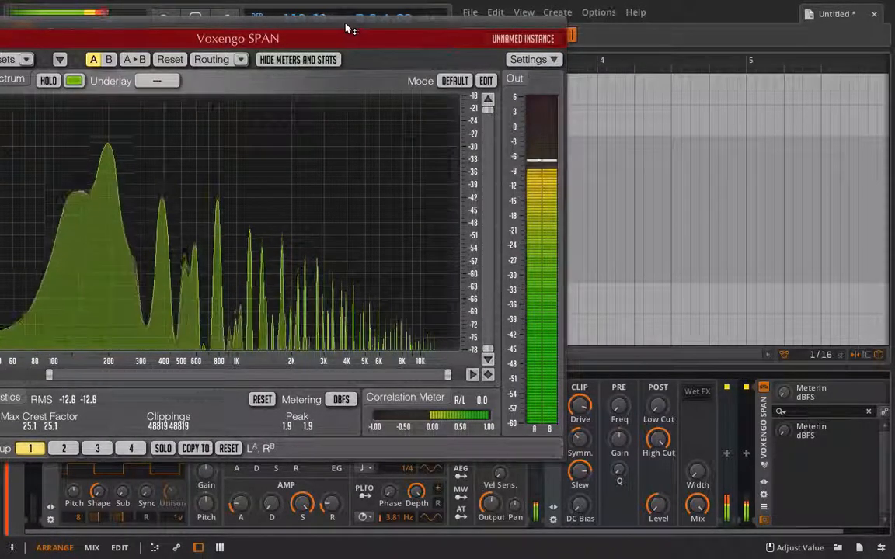
left_click_drag(347, 29, 70, 46)
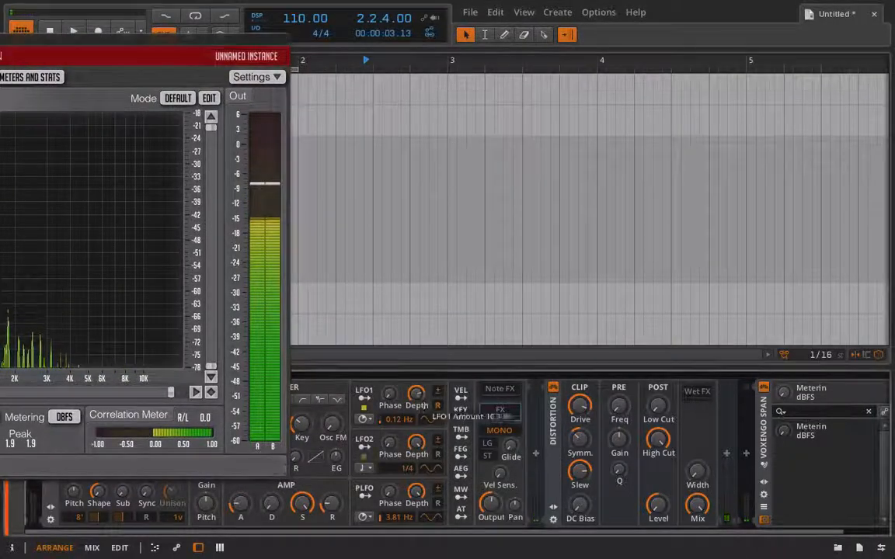
left_click(364, 398)
left_click_drag(579, 471, 578, 479)
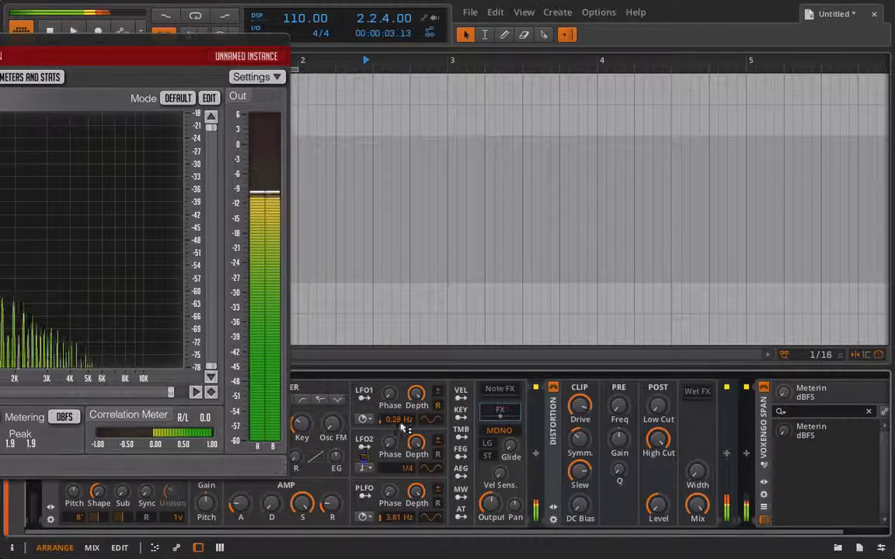
Clear the LFO1 modulation from the Distortion's Slew knob
left_click_drag(124, 29, 243, 11)
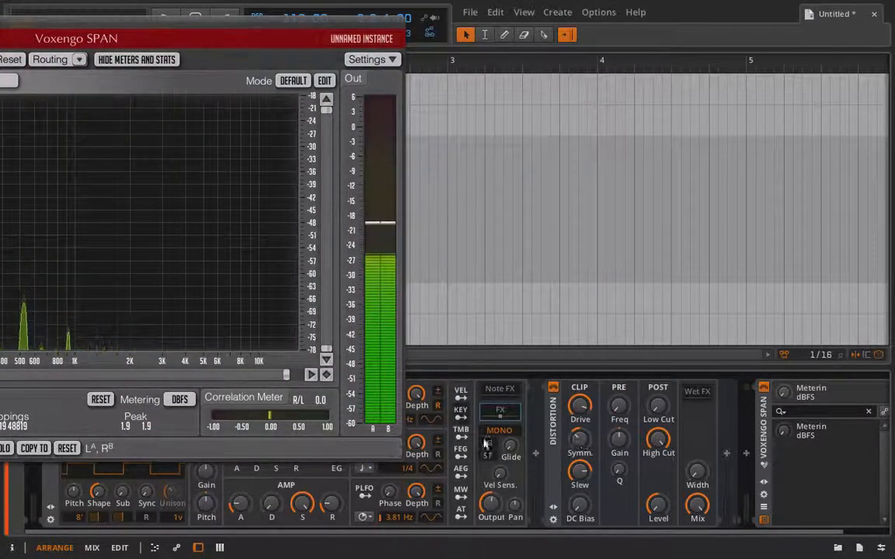
right_click(573, 477)
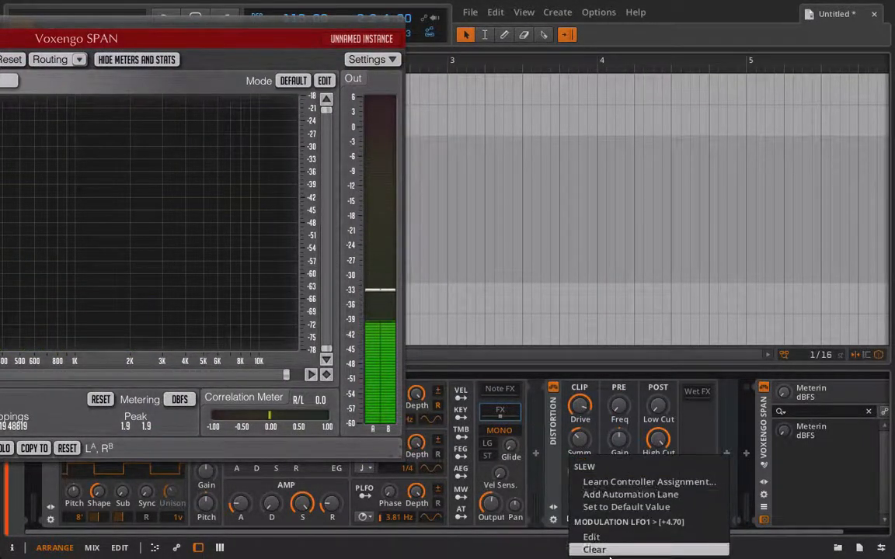
left_click(587, 547)
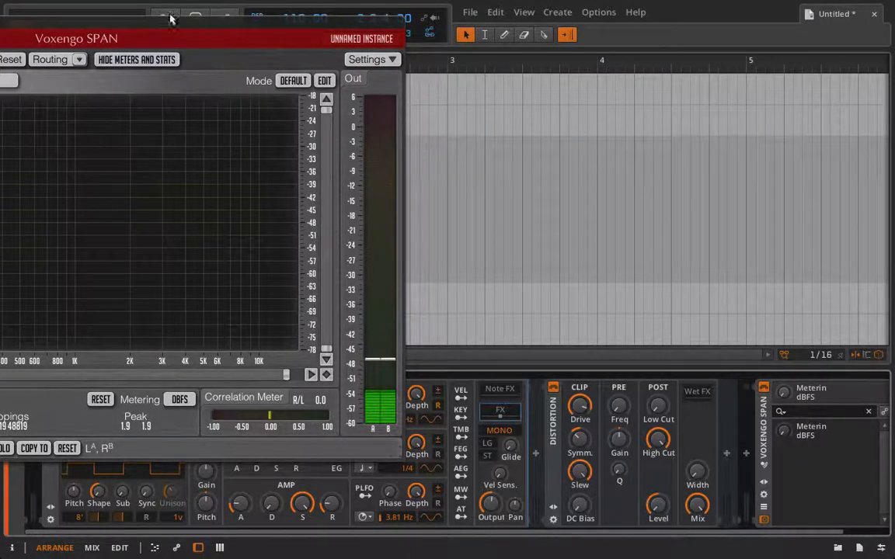
Reposition the SPAN window and raise the Distortion's DC Bias
left_click_drag(171, 19, 286, 5)
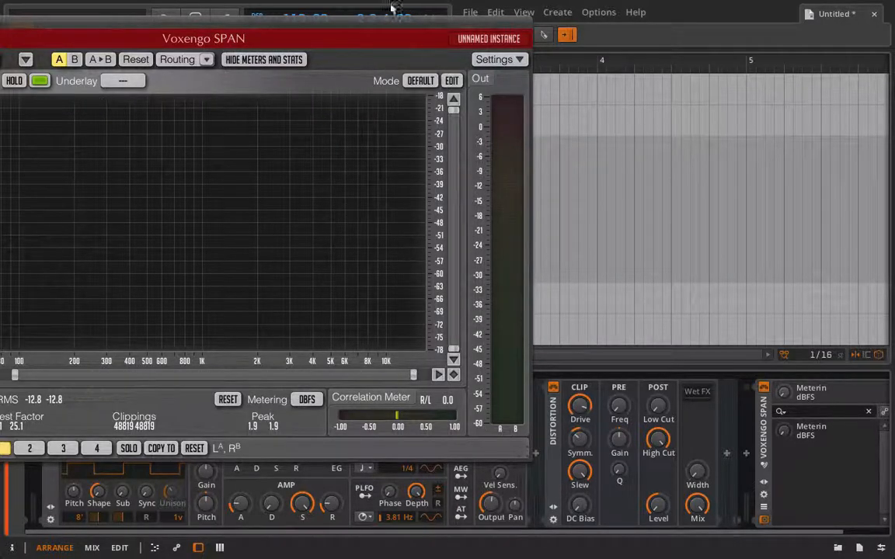
left_click_drag(382, 25, 444, 6)
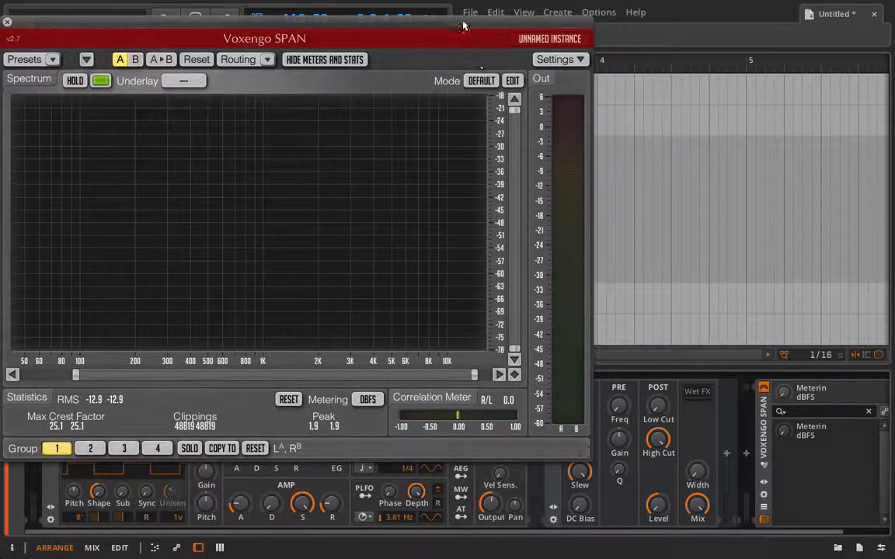
left_click_drag(462, 27, 375, 4)
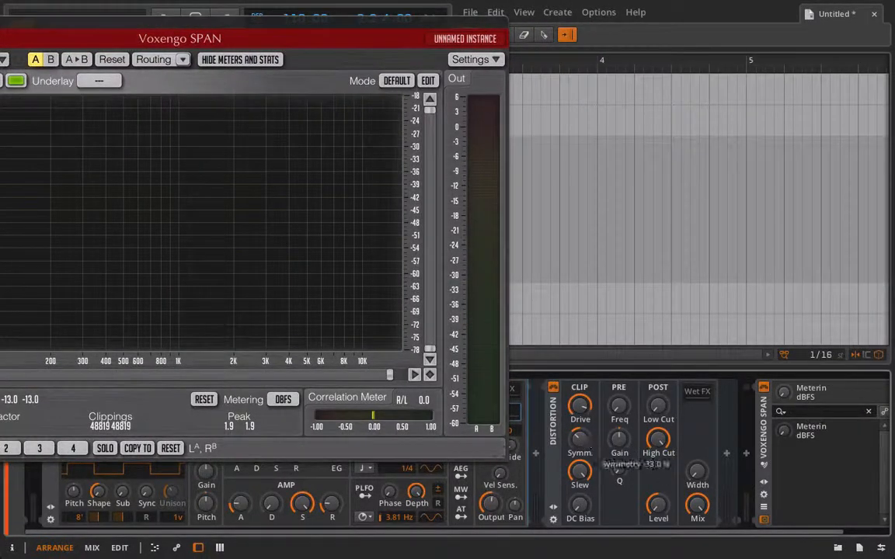
left_click_drag(246, 26, 332, 8)
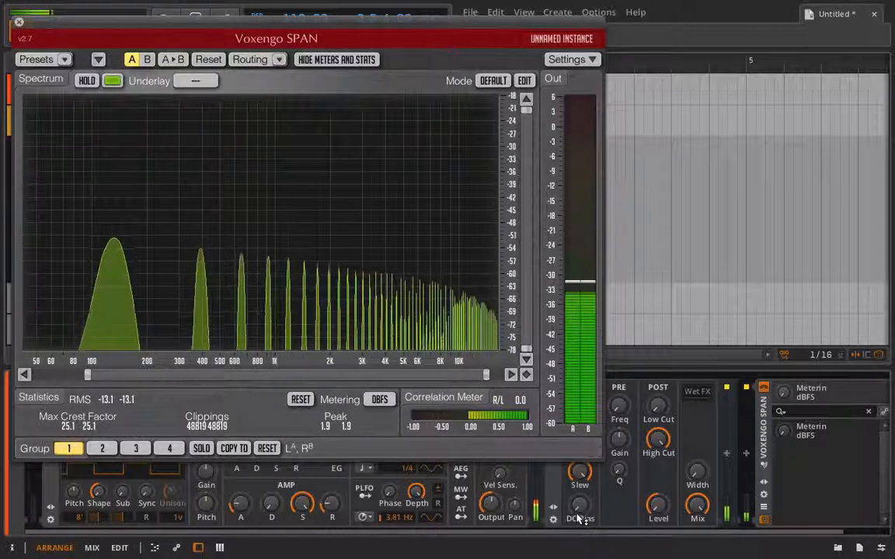
left_click_drag(581, 507, 581, 498)
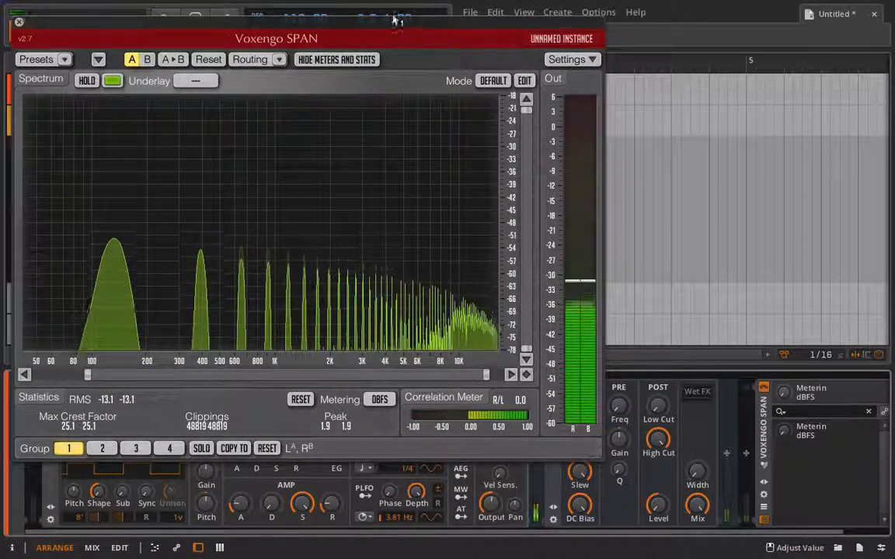
Raise the Distortion's Drive and the Polysynth Output, then pull the Distortion's Level down slightly
left_click_drag(395, 21, 289, 21)
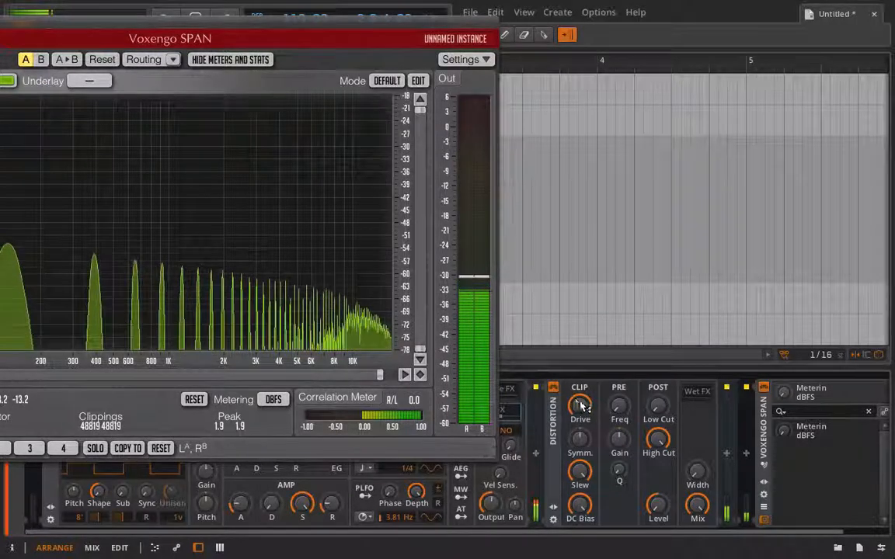
left_click_drag(580, 405, 582, 376)
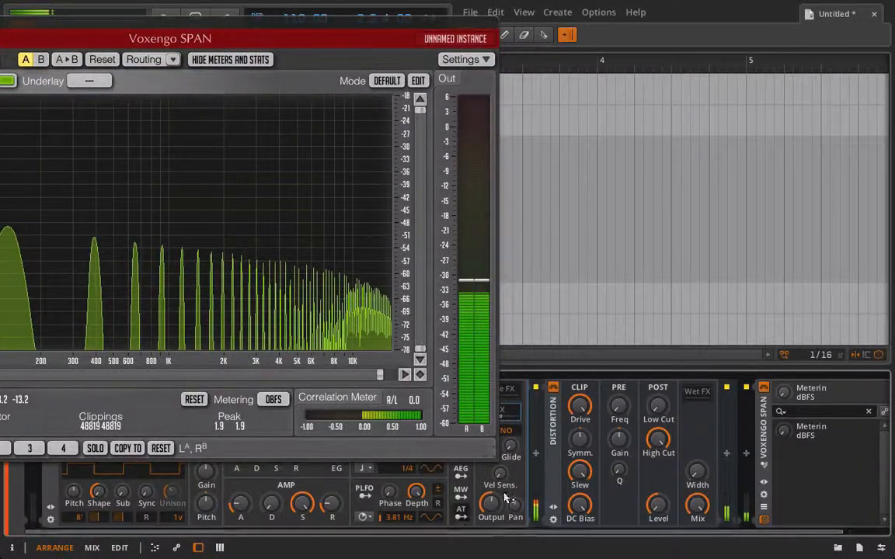
left_click_drag(491, 505, 491, 470)
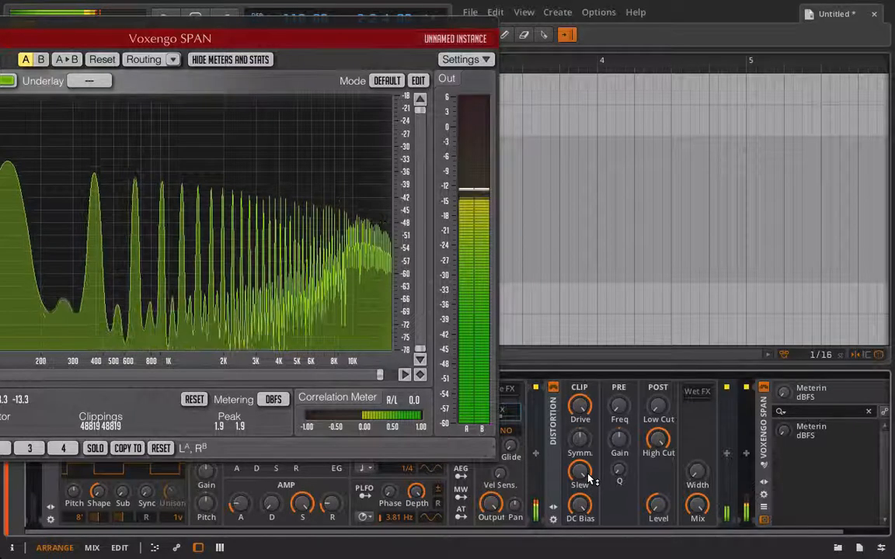
left_click_drag(652, 509, 652, 497)
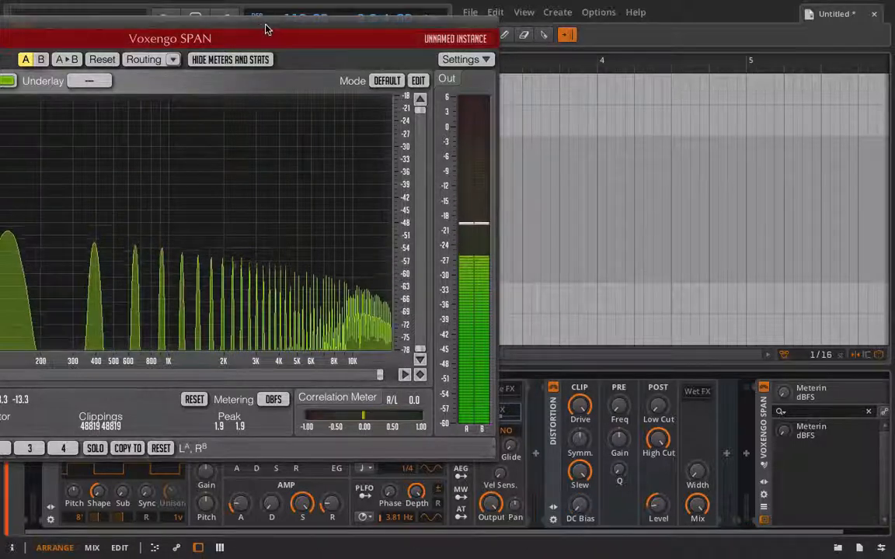
Zoom the SPAN frequency display into the upper and then lower harmonics while the patch plays
left_click_drag(266, 26, 339, 5)
left_click_drag(55, 375, 325, 386)
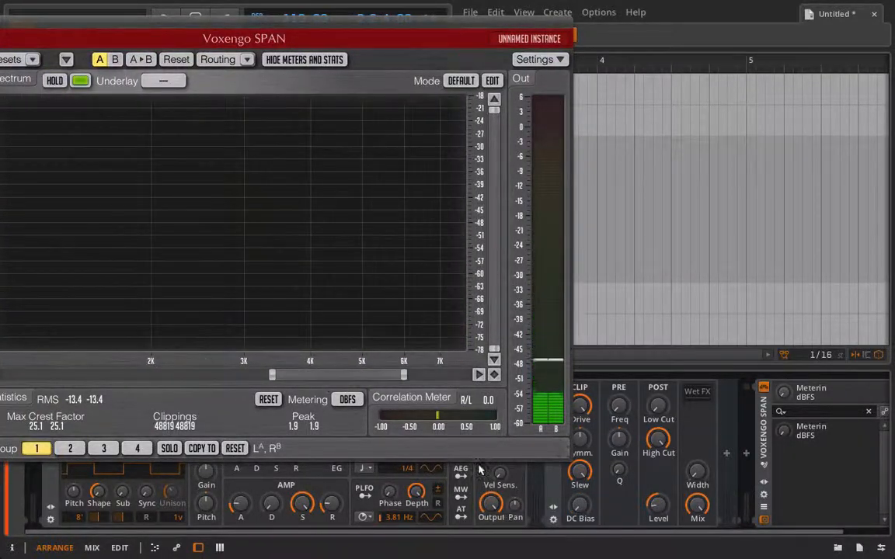
key("space")
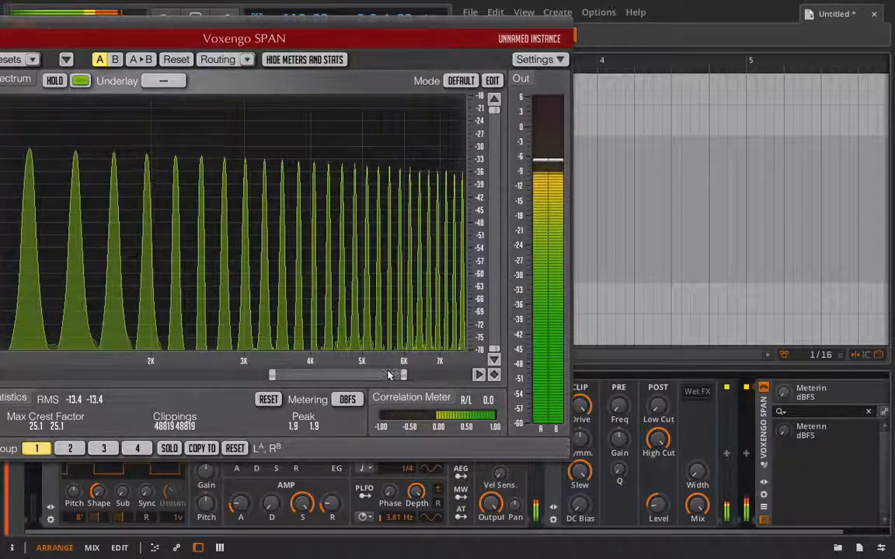
mouse_move(389, 375)
left_mouse_down()
mouse_move(410, 375)
mouse_move(392, 376)
left_mouse_up()
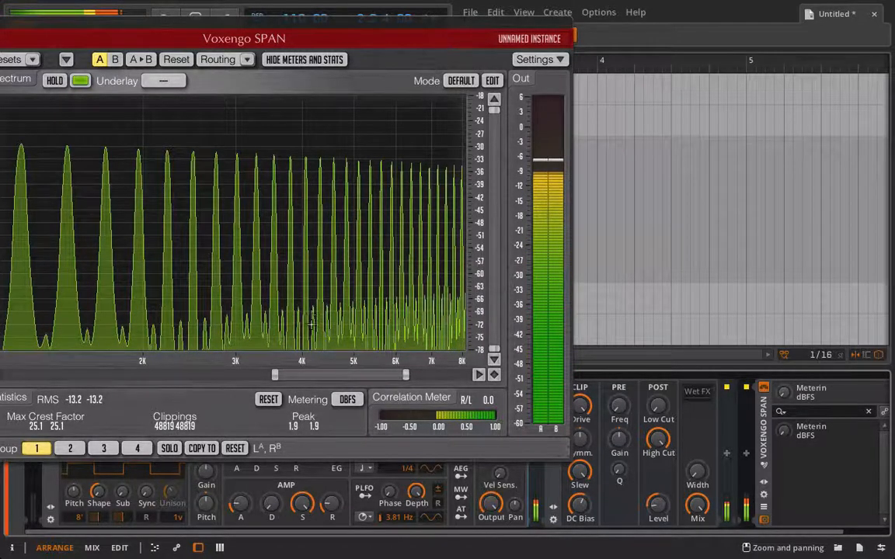
left_click_drag(303, 382, 205, 384)
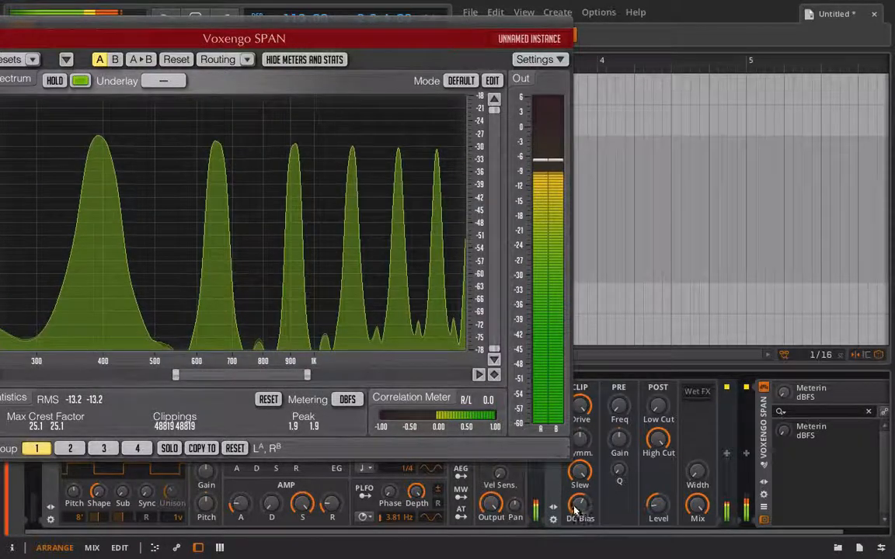
Sweep the Distortion's DC Bias while viewing the full SPAN frequency range, then close the analyzer window
left_click_drag(579, 505, 580, 515)
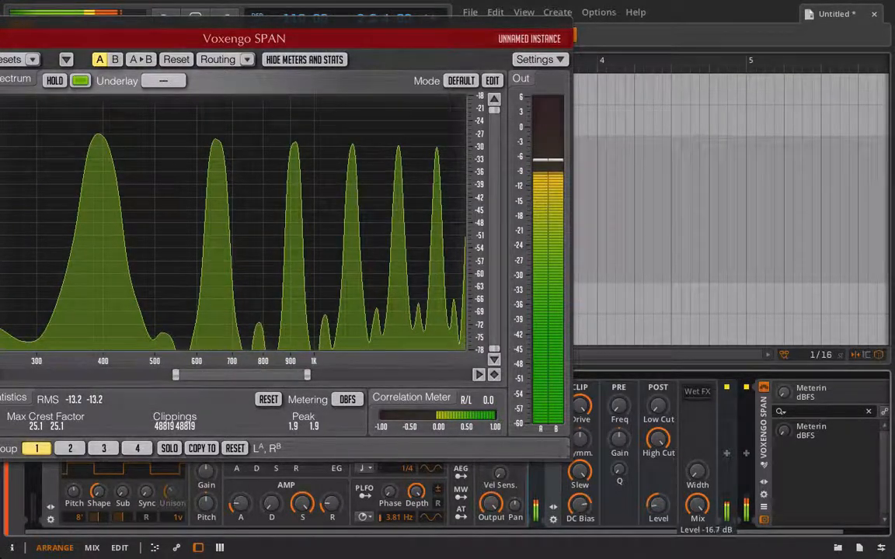
left_click_drag(579, 506, 579, 483)
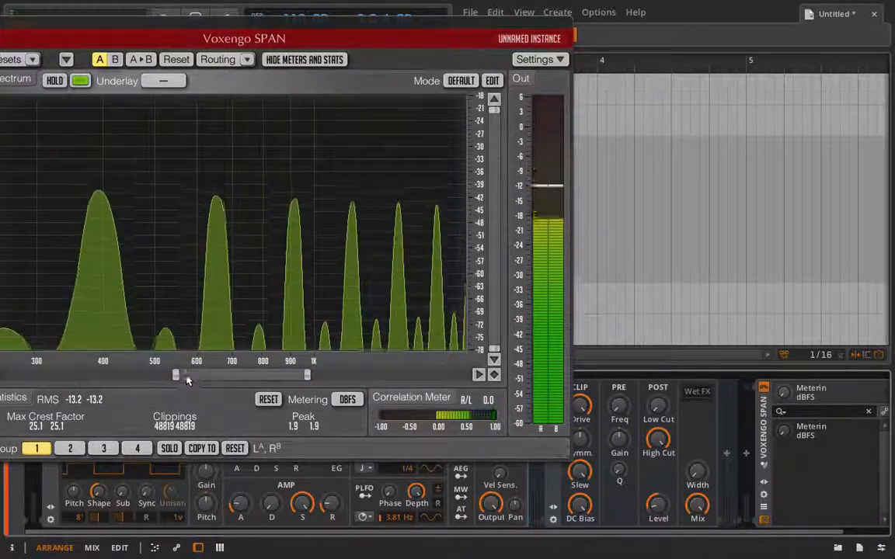
left_click_drag(176, 376, 3, 376)
left_click_drag(300, 375, 470, 375)
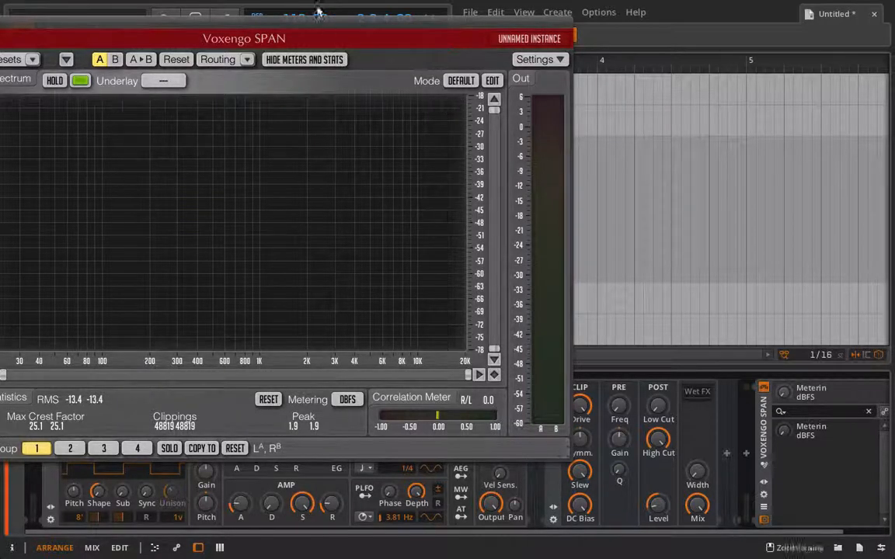
left_click_drag(275, 21, 364, 35)
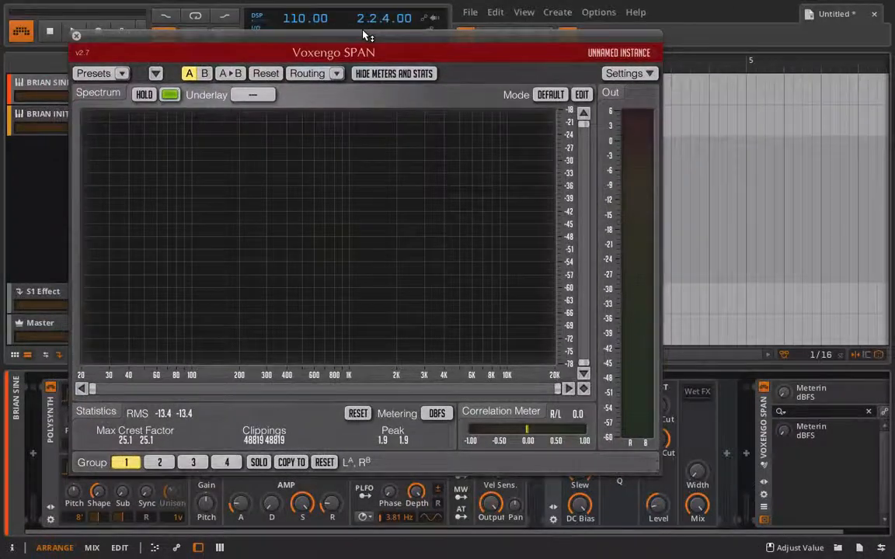
left_click(77, 36)
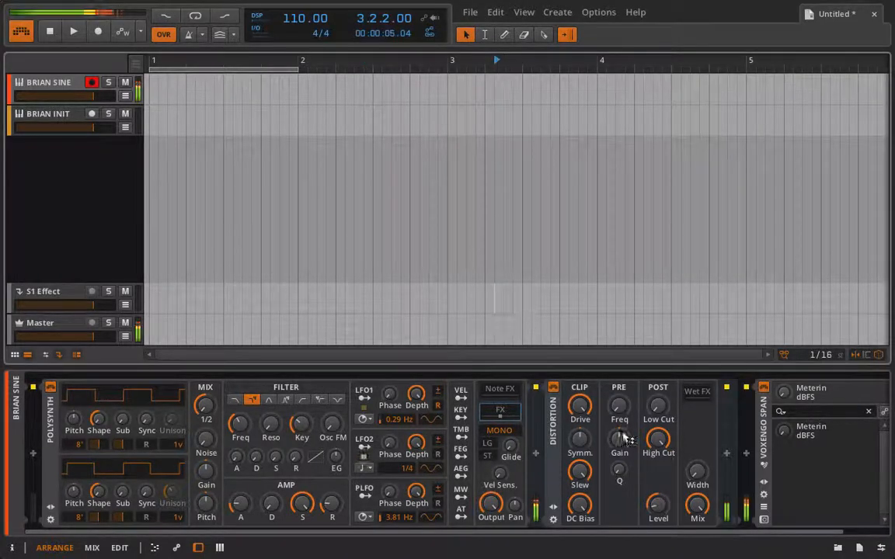
Turn the Distortion's DC Bias down to zero and clear the LFO1 modulation from its Slew knob
left_click_drag(573, 509, 572, 544)
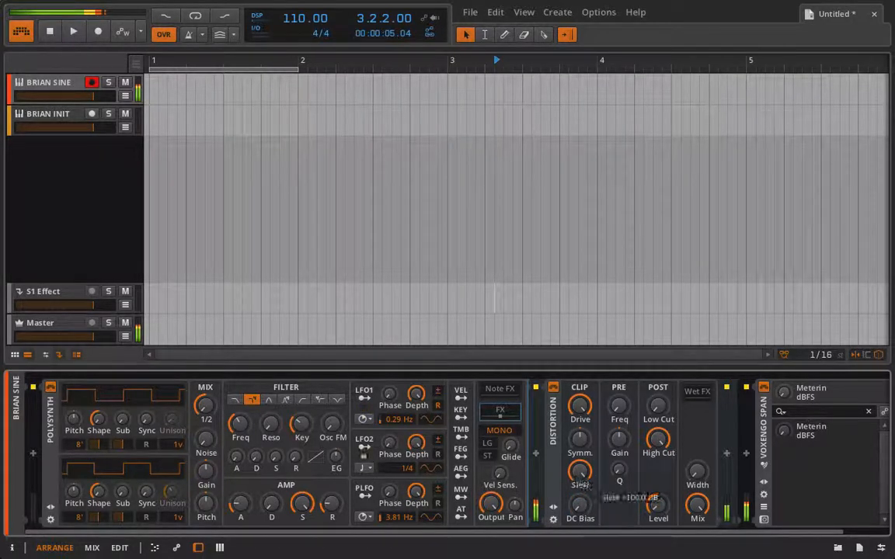
left_click_drag(579, 472, 579, 474)
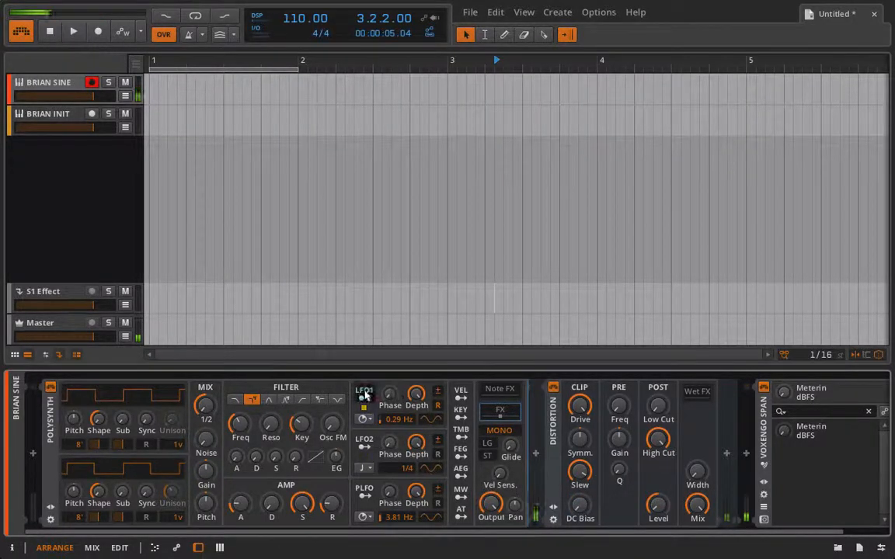
right_click(595, 476)
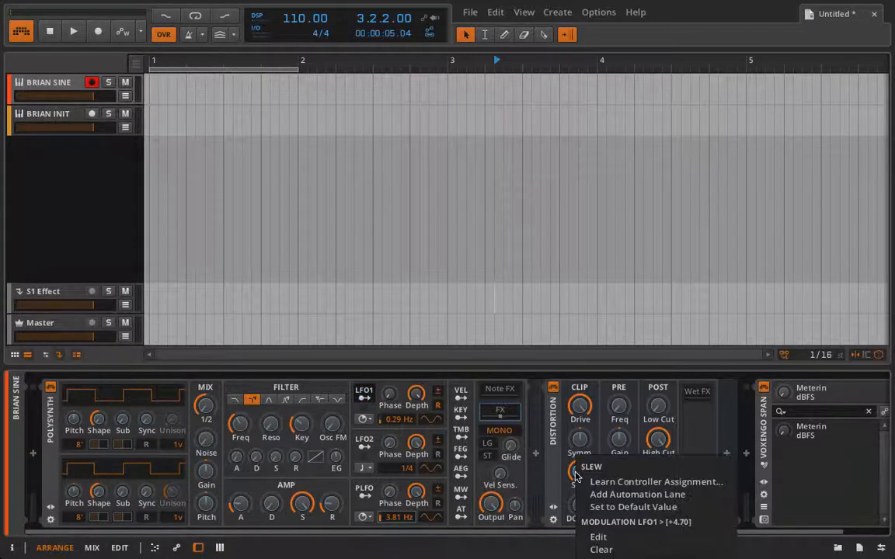
left_click(608, 552)
left_click(372, 394)
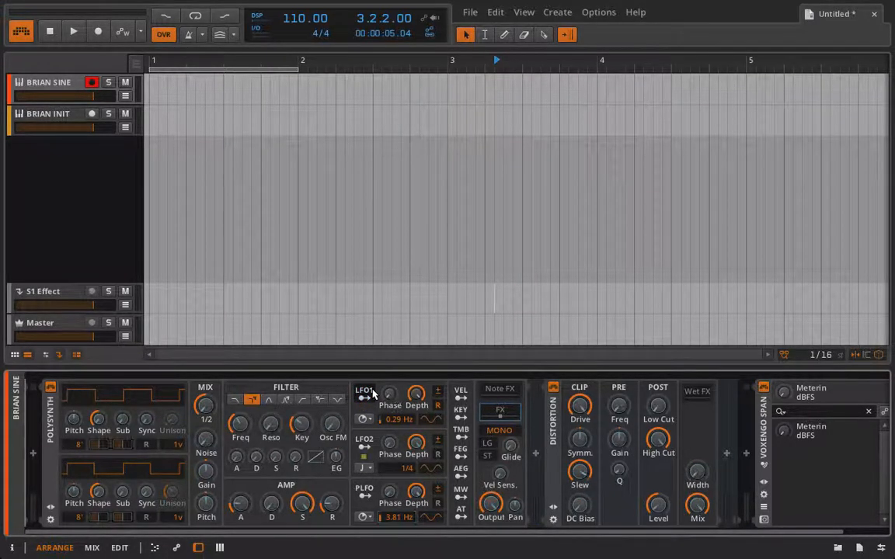
Lower the Polysynth Output and set the Distortion's Symmetry to about -37%
left_click_drag(579, 478, 579, 470)
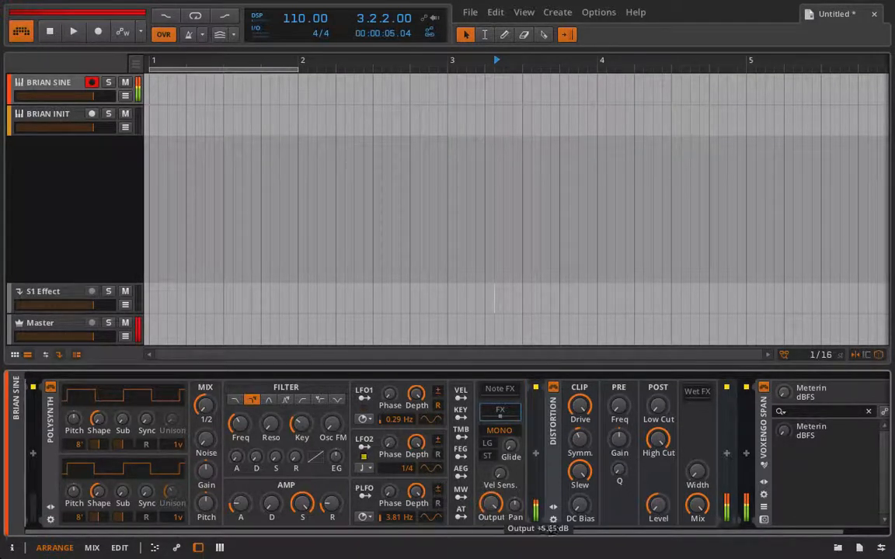
left_click_drag(491, 505, 491, 533)
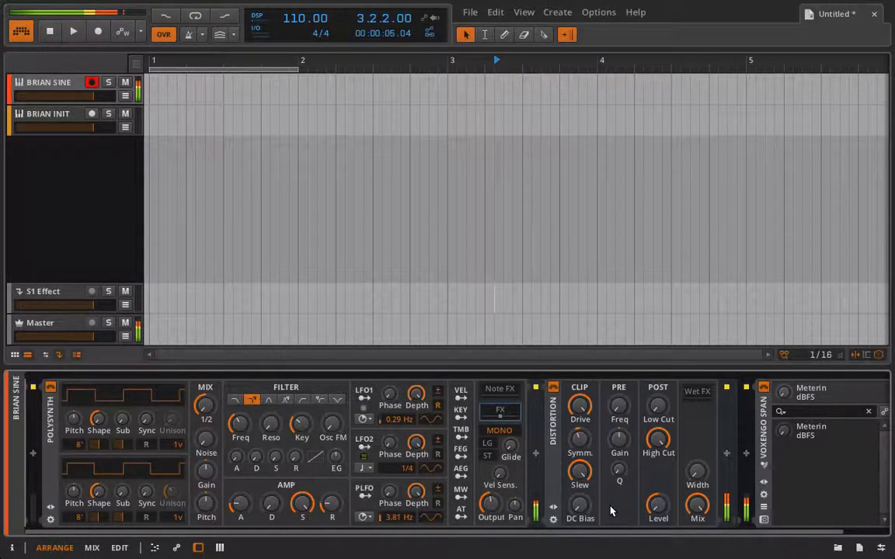
left_click_drag(578, 441, 578, 444)
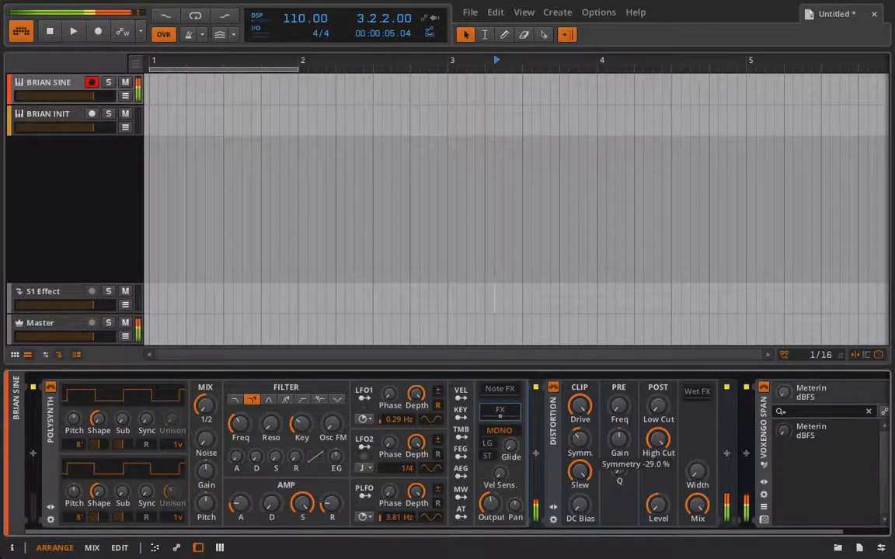
left_click_drag(578, 407, 579, 405)
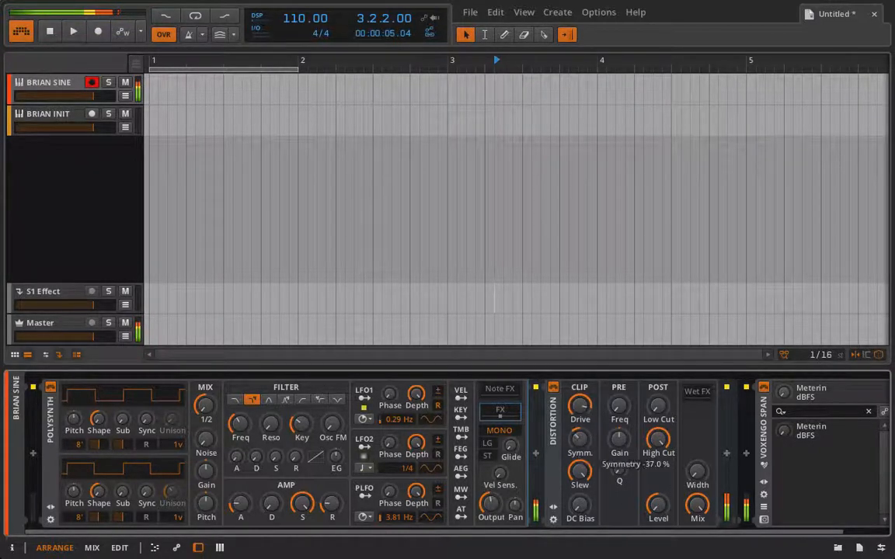
left_click_drag(577, 453, 577, 455)
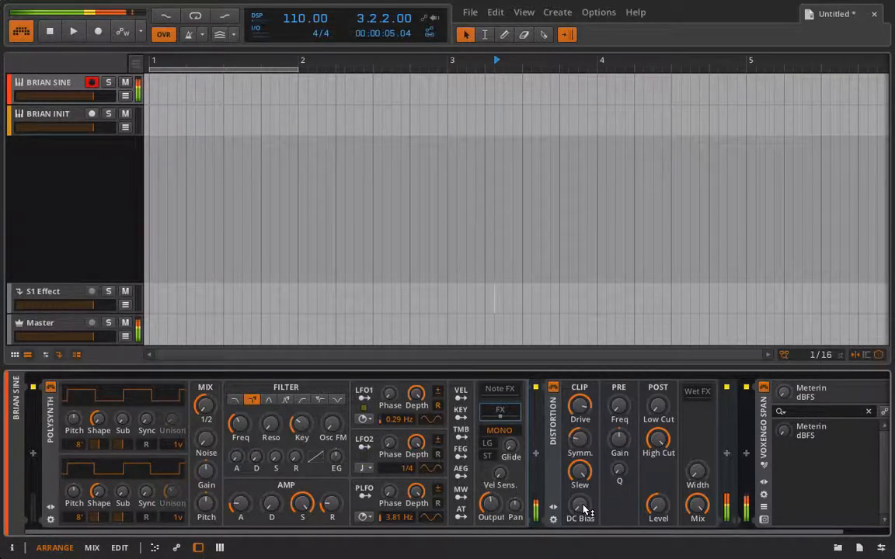
Raise the Distortion's DC Bias and adjust its Post Low Cut while watching the SPAN spectrum
left_click_drag(583, 509, 583, 484)
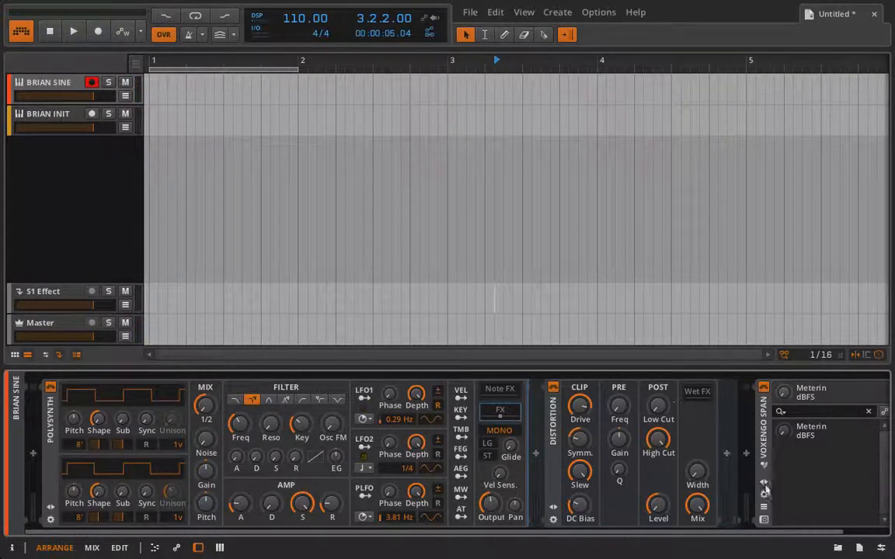
left_click(763, 518)
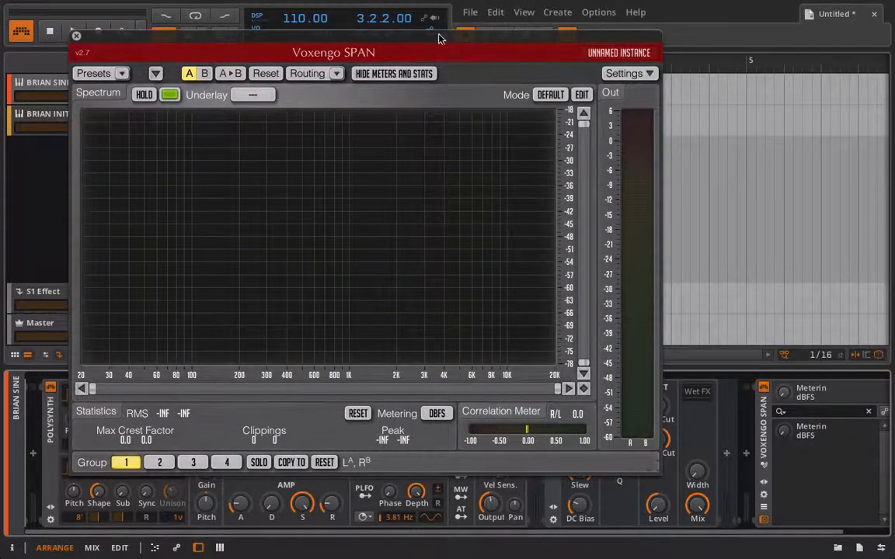
left_click_drag(441, 35, 295, 6)
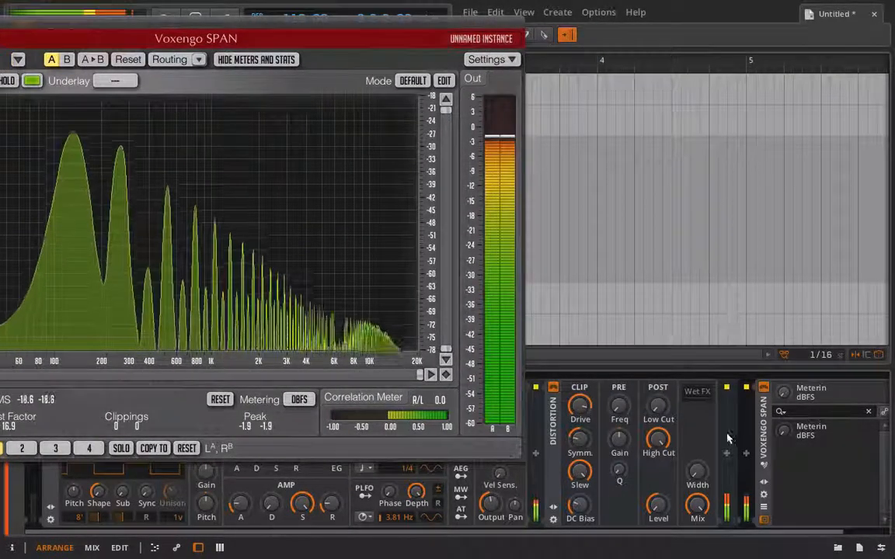
left_click_drag(658, 409, 659, 384)
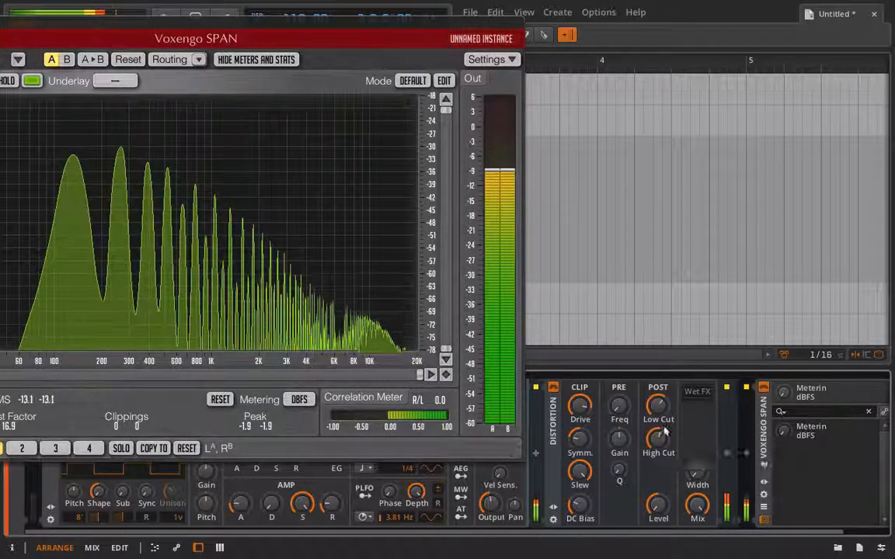
left_click_drag(659, 384, 662, 410)
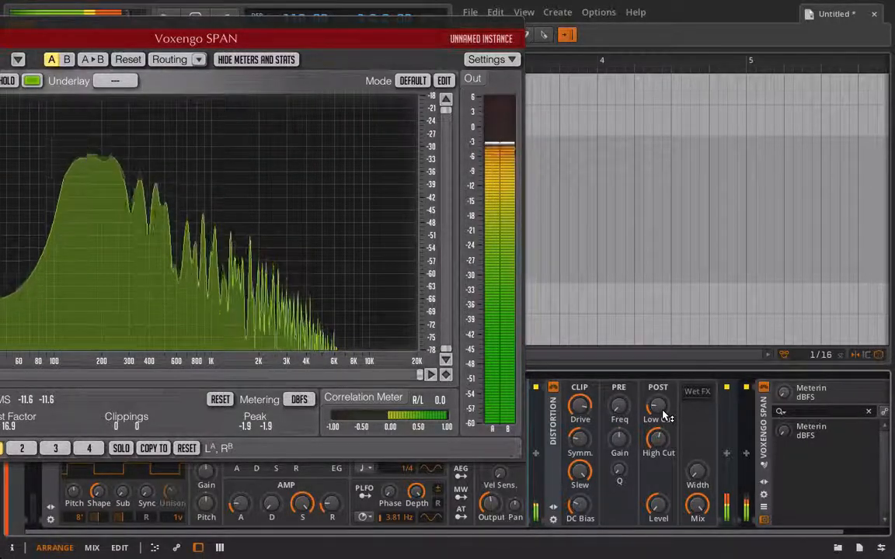
Close the SPAN window and lower the Polysynth Output level
left_click_drag(214, 31, 350, 4)
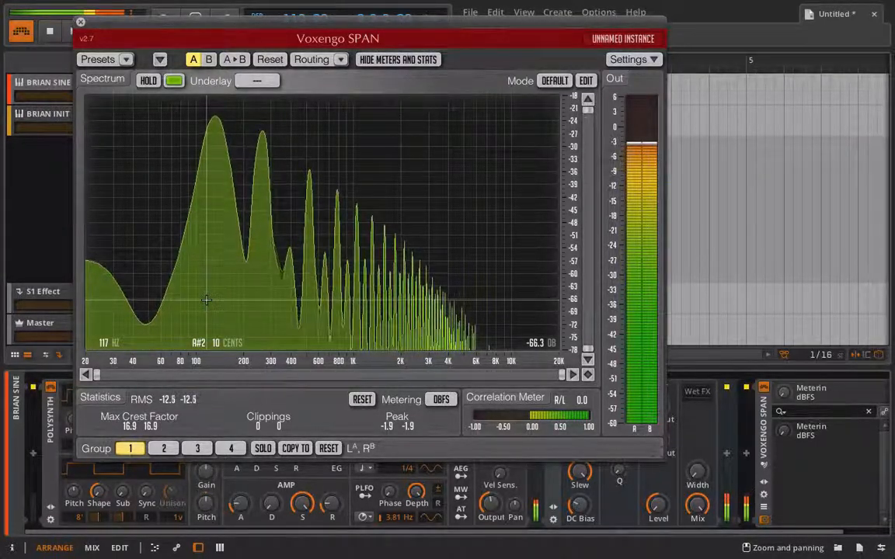
left_click(80, 23)
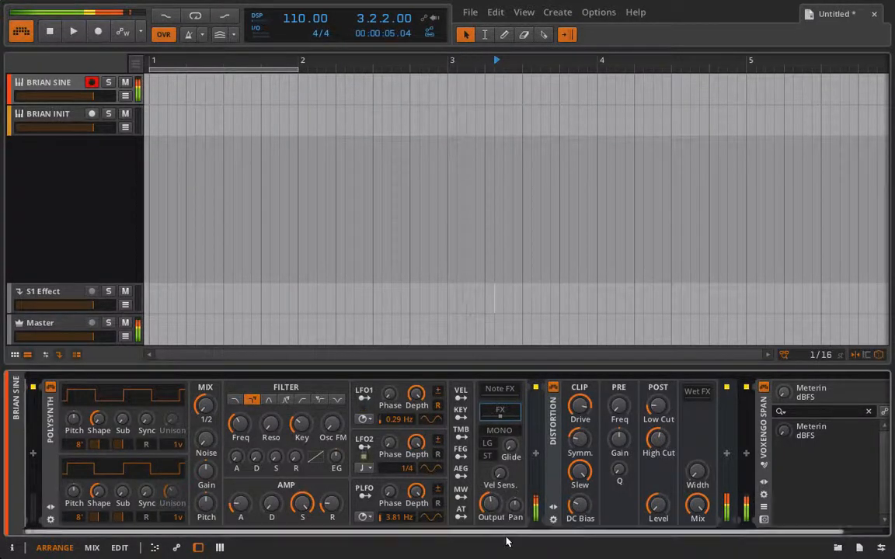
left_click_drag(490, 506, 490, 513)
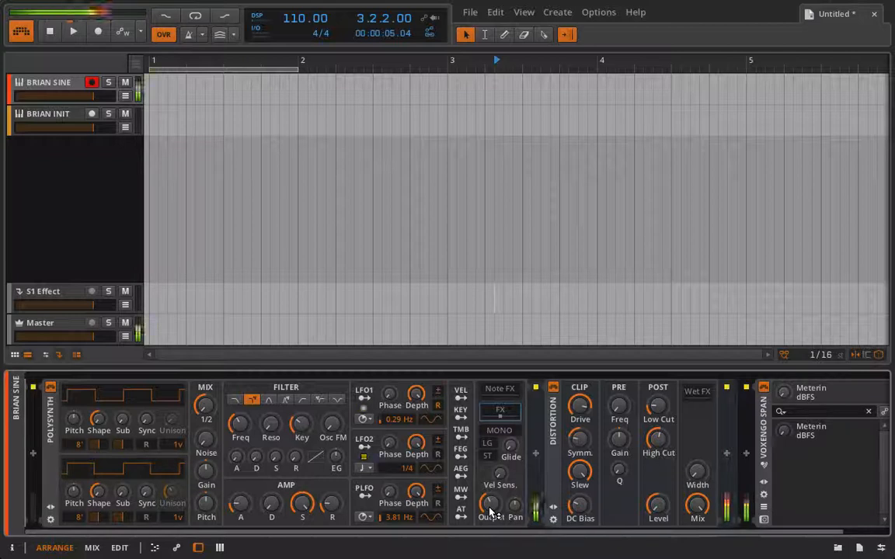
left_click_drag(492, 506, 492, 522)
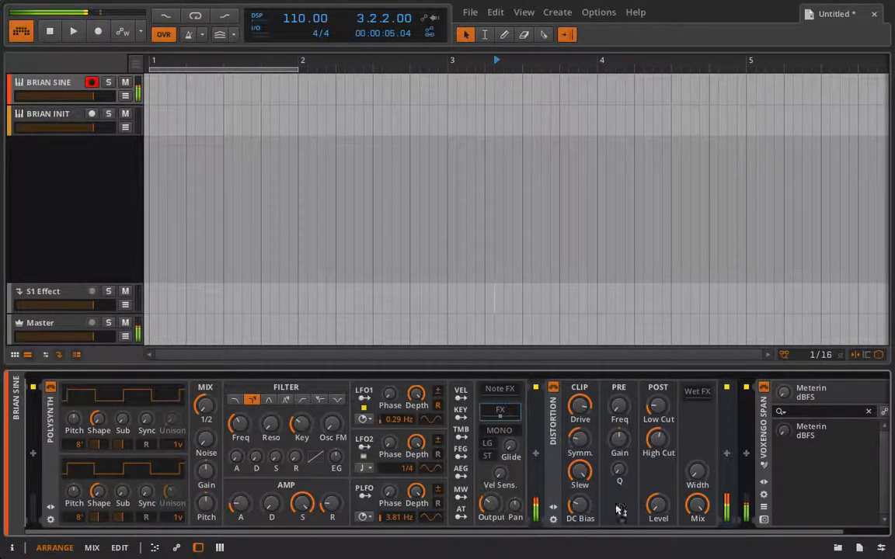
Set the Distortion's Mix to about 75% and nudge its Drive and the Polysynth Output
mouse_move(582, 410)
left_mouse_down()
mouse_move(582, 396)
mouse_move(579, 405)
left_mouse_up()
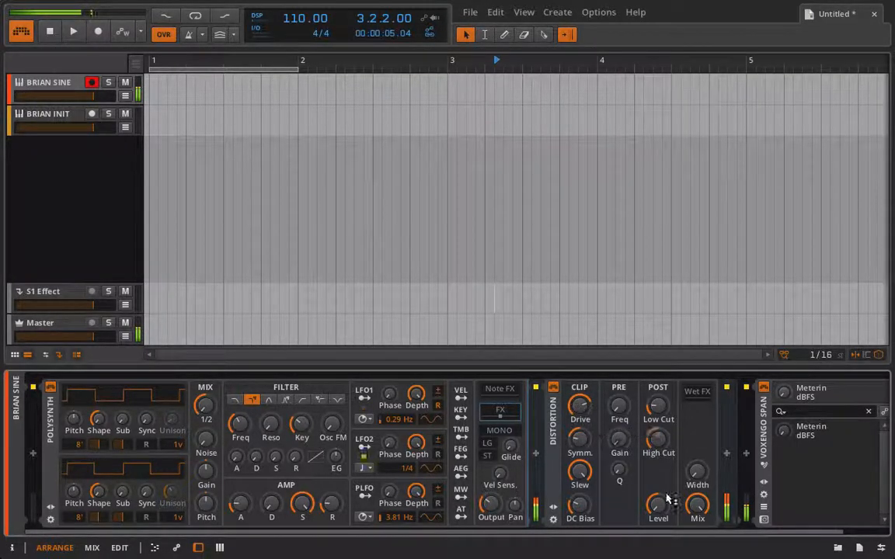
left_click_drag(697, 512, 697, 510)
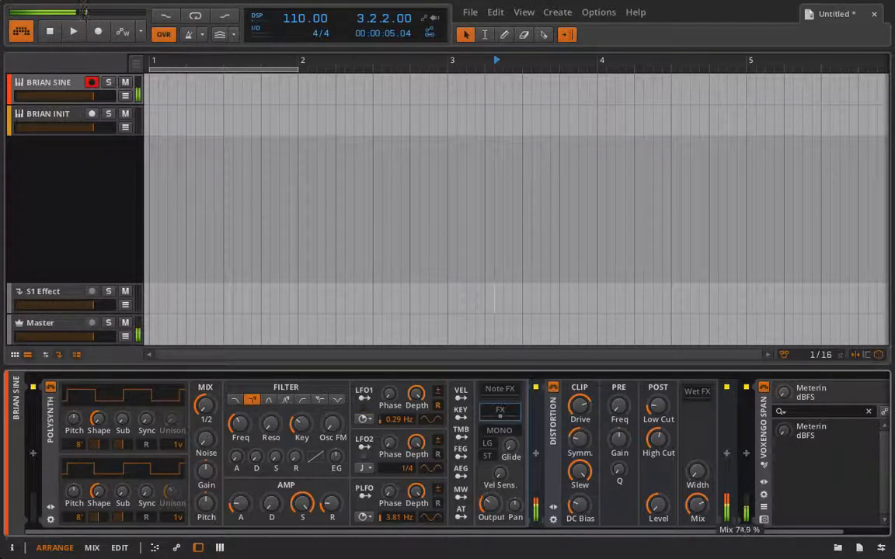
mouse_move(498, 508)
left_mouse_down()
mouse_move(498, 516)
mouse_move(487, 511)
left_mouse_up()
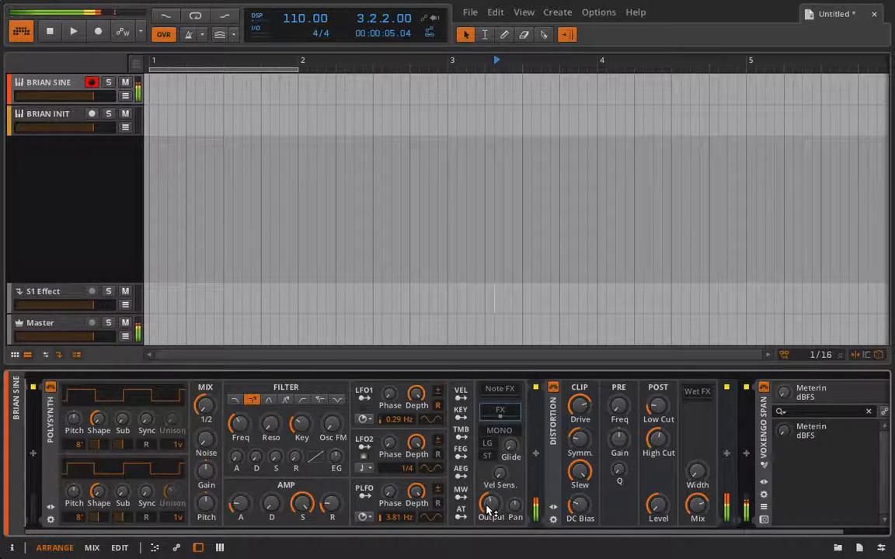